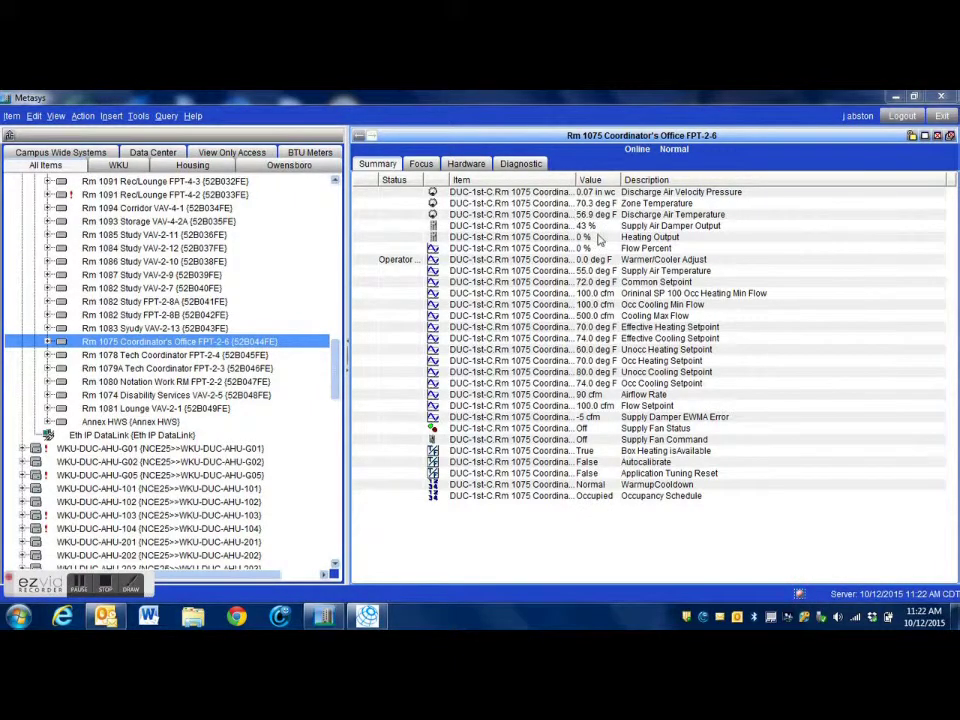
- Bring up the 1074_RECEPTION summary listing its lighting points, such as Lighting State and Occupancy Mode
click(357, 136)
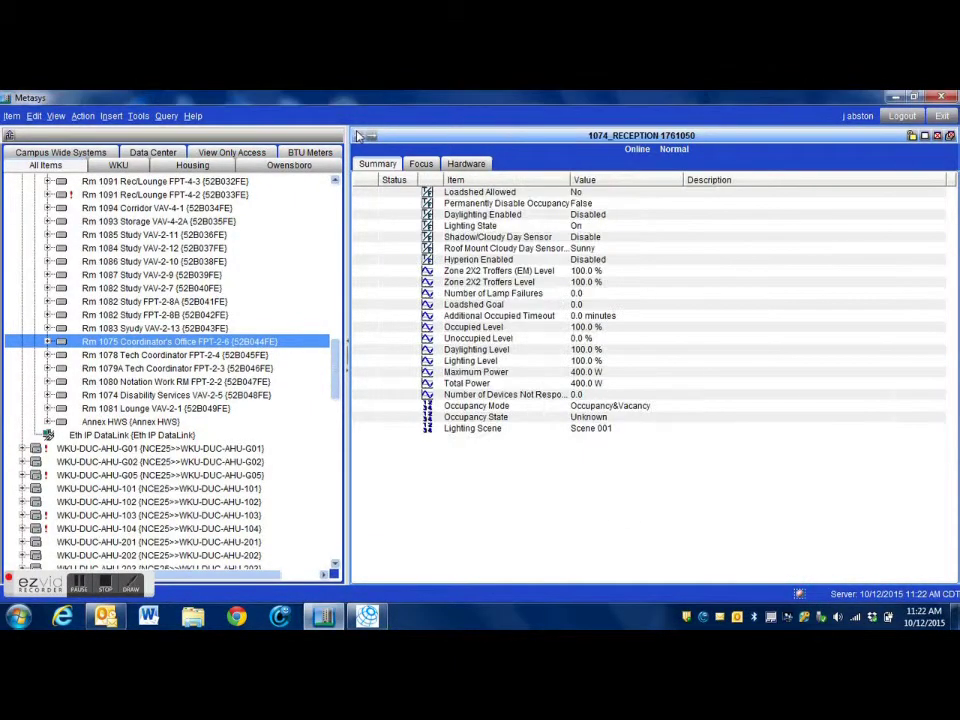
- Check the Lighting State point, view FPT-2-6's hardware attributes (instance 17076), then switch to CCT
click(576, 227)
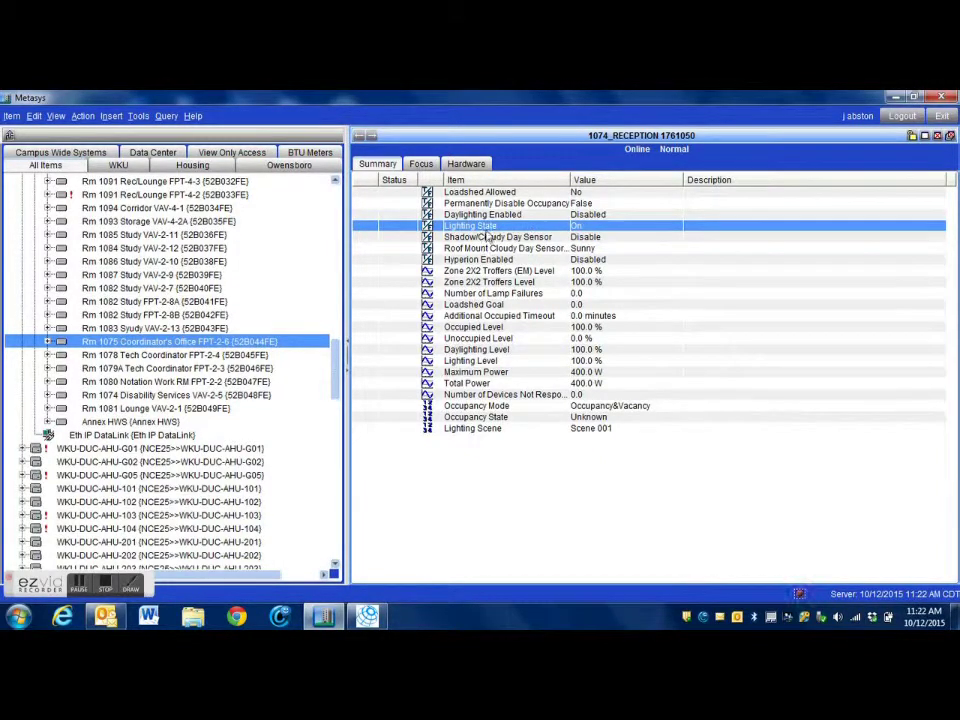
click(373, 141)
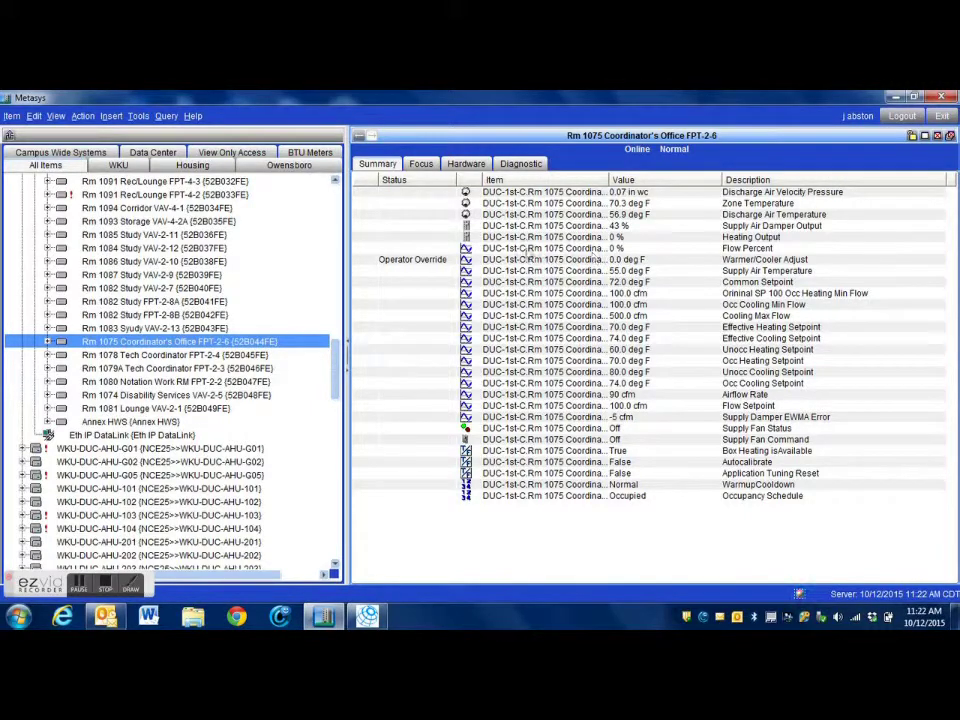
click(467, 166)
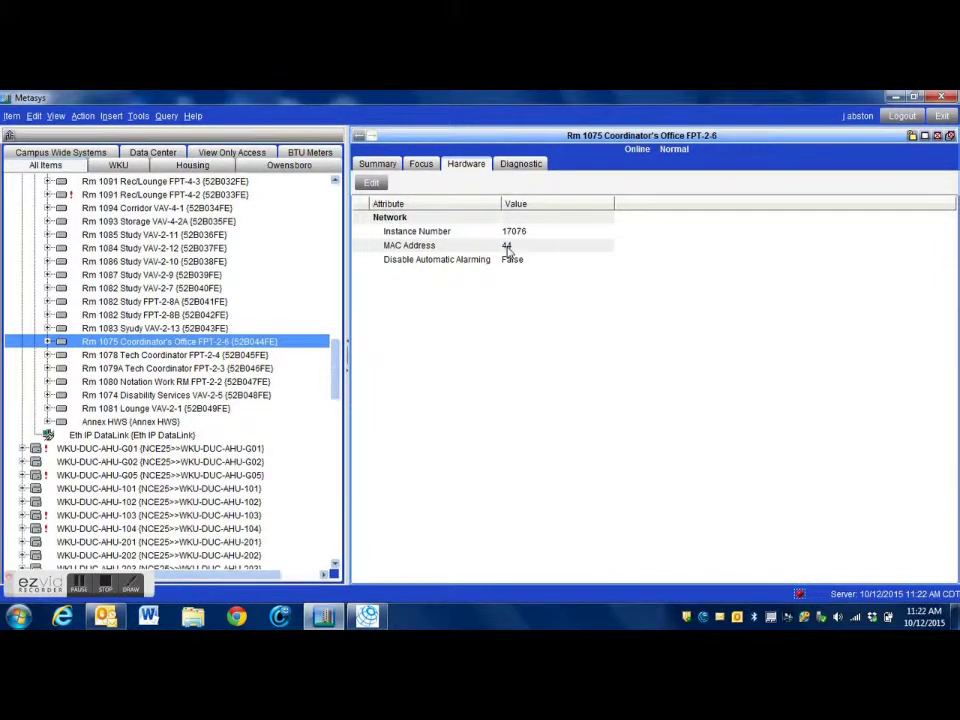
key(alt+Tab)
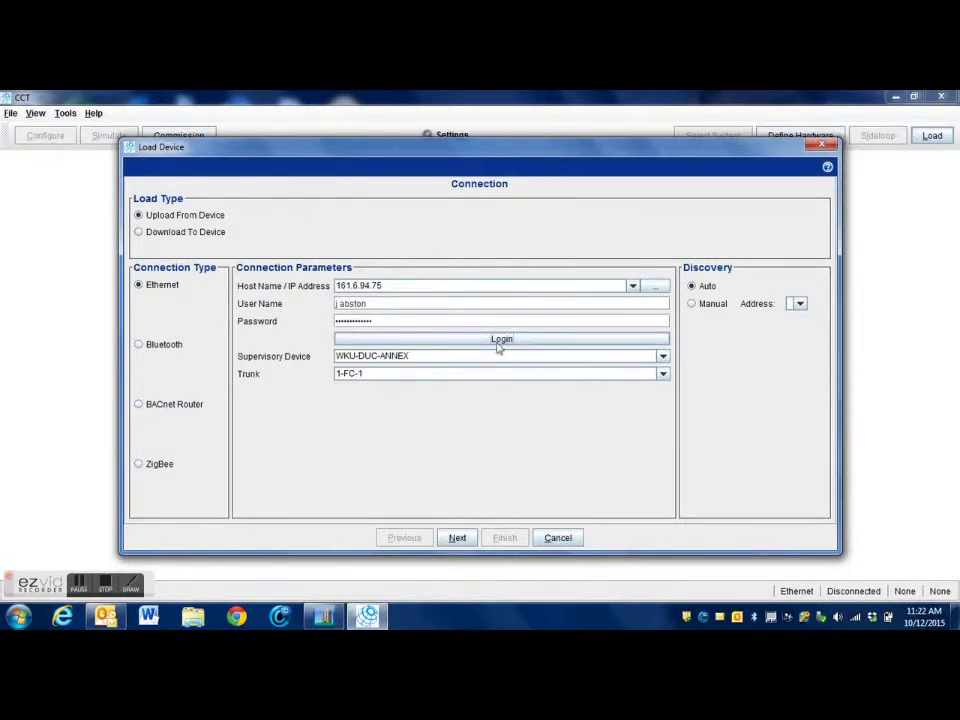
- Connect the load wizard, pick controller FPT-2-6 (row 40) and upload its application
click(457, 540)
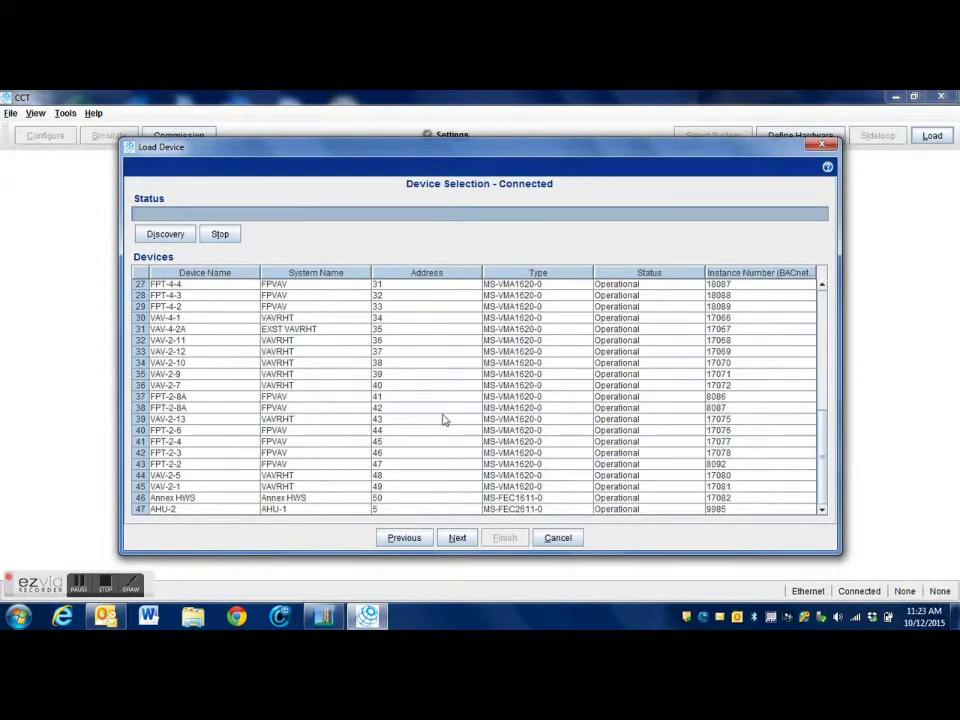
click(377, 432)
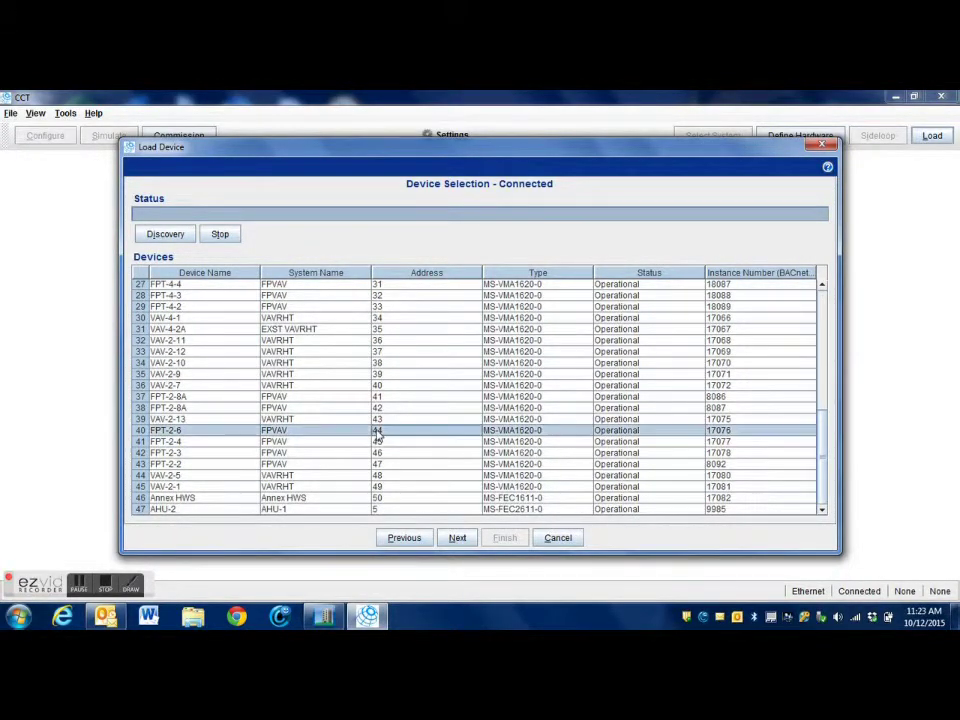
click(460, 537)
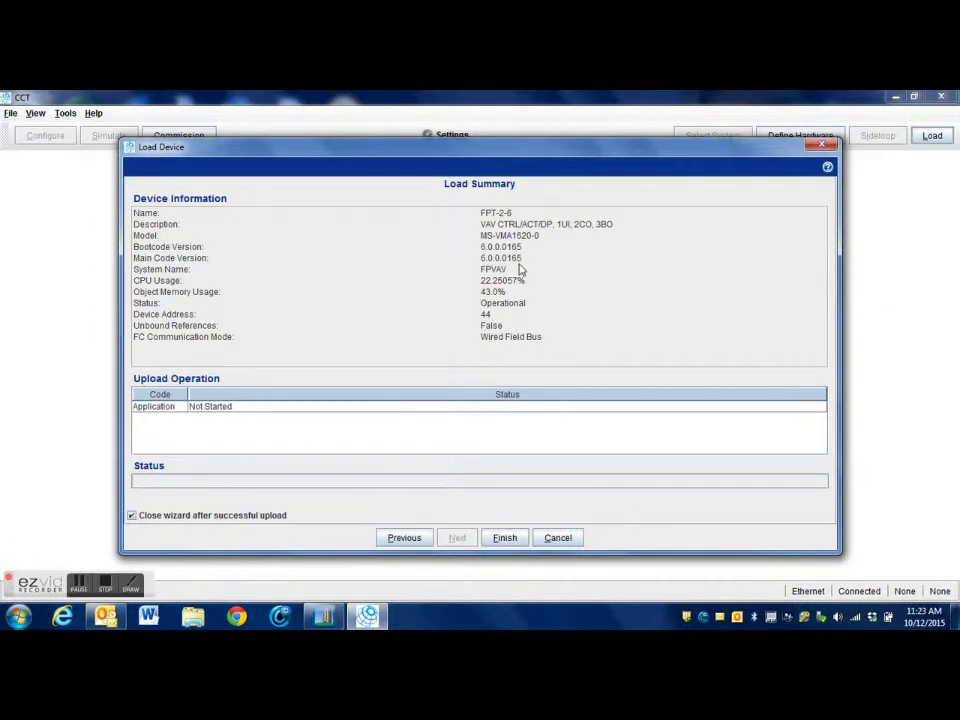
click(505, 538)
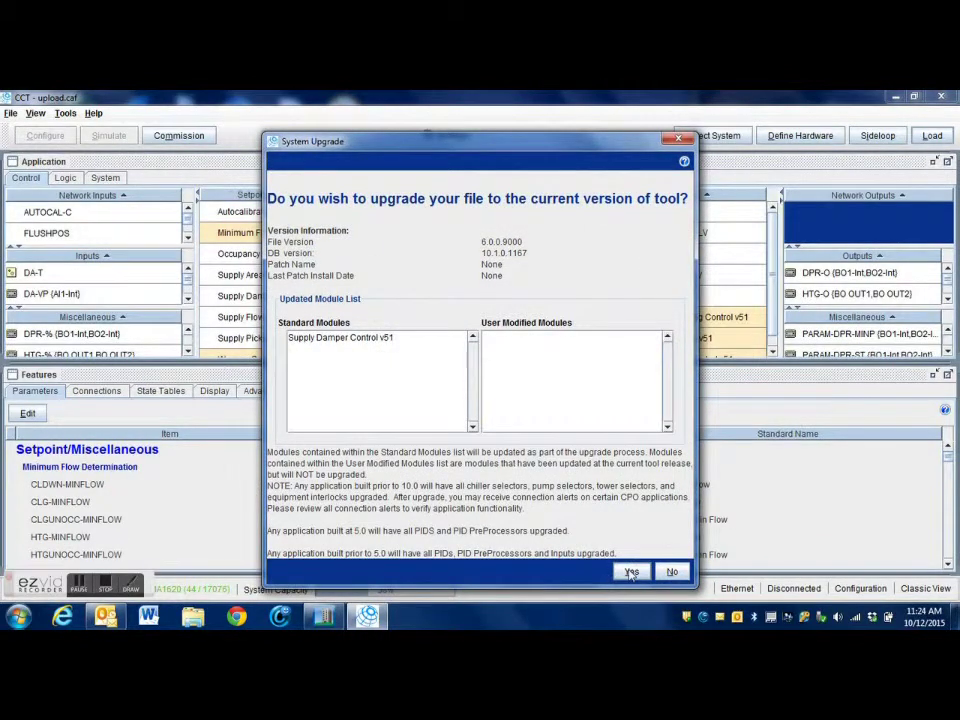
- Upgrade upload.caf to the current tool version and maximize its Application view
click(631, 572)
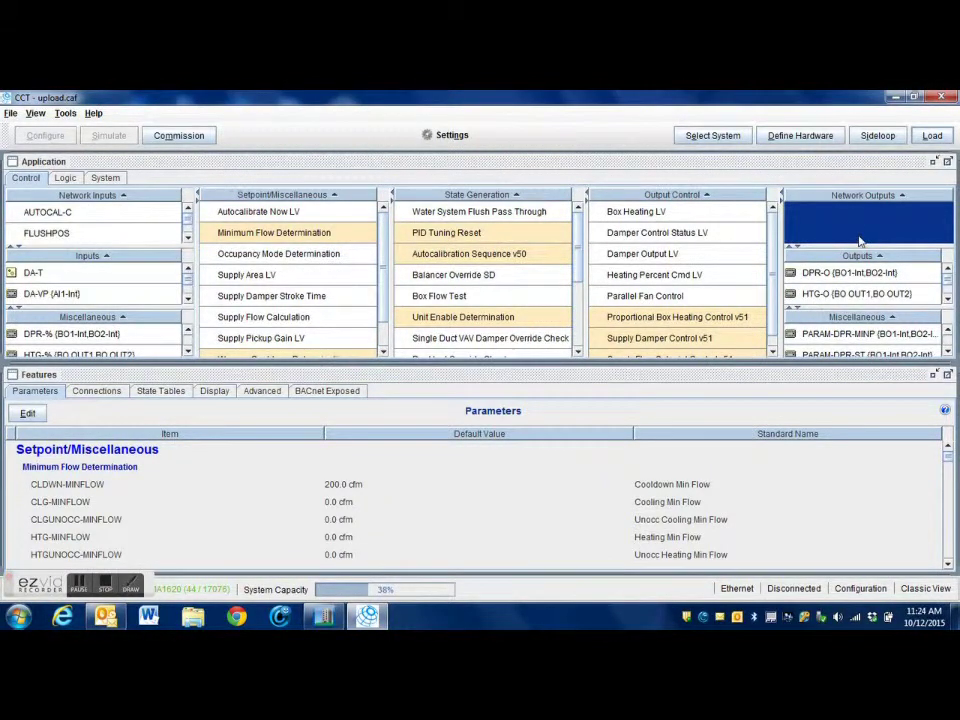
click(947, 162)
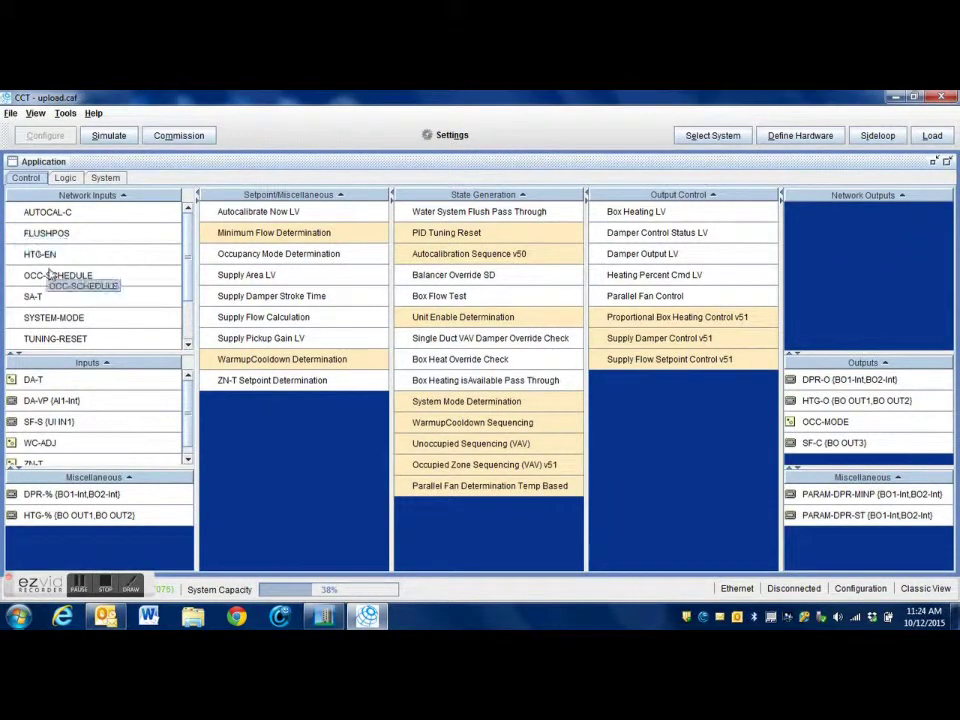
right_click(94, 367)
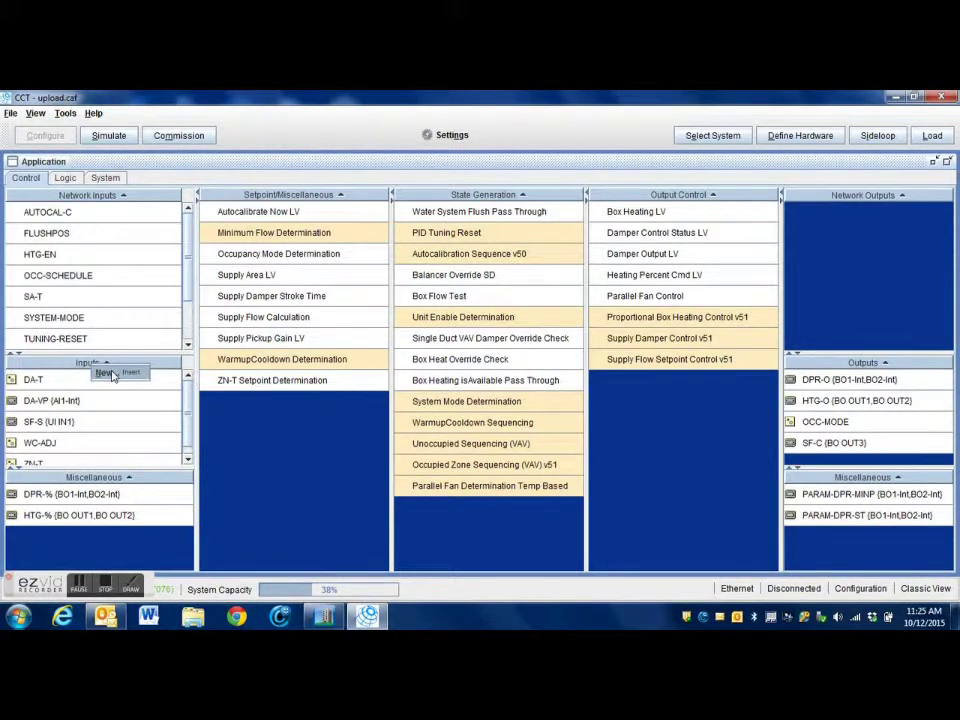
- Add one Zone Temp Occ SAB input module, found by filtering the module list for 'occ'
click(106, 372)
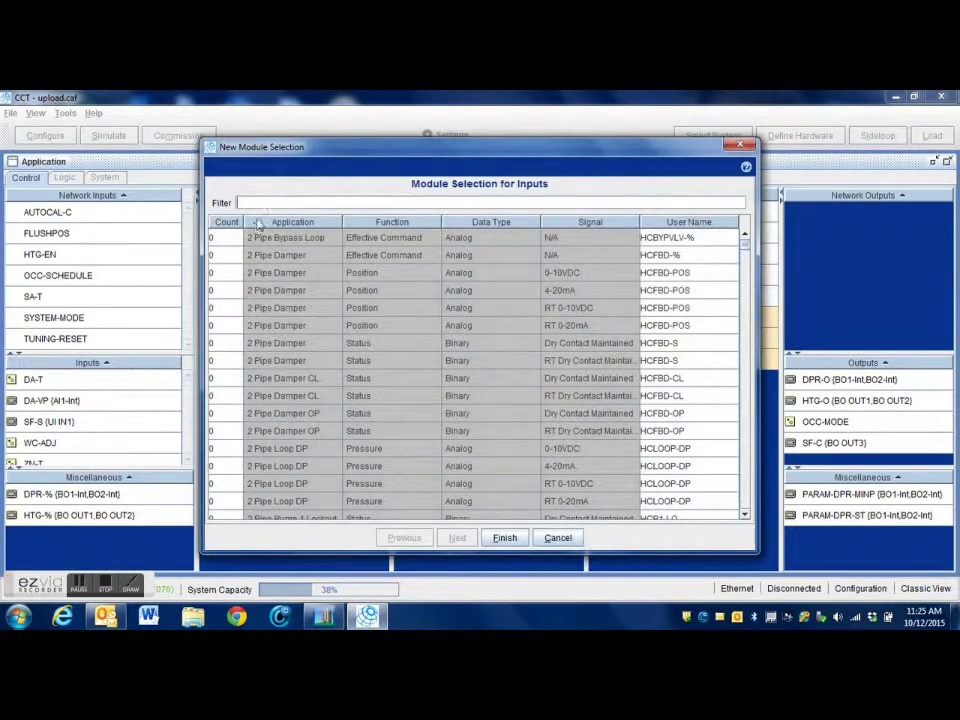
text(occ)
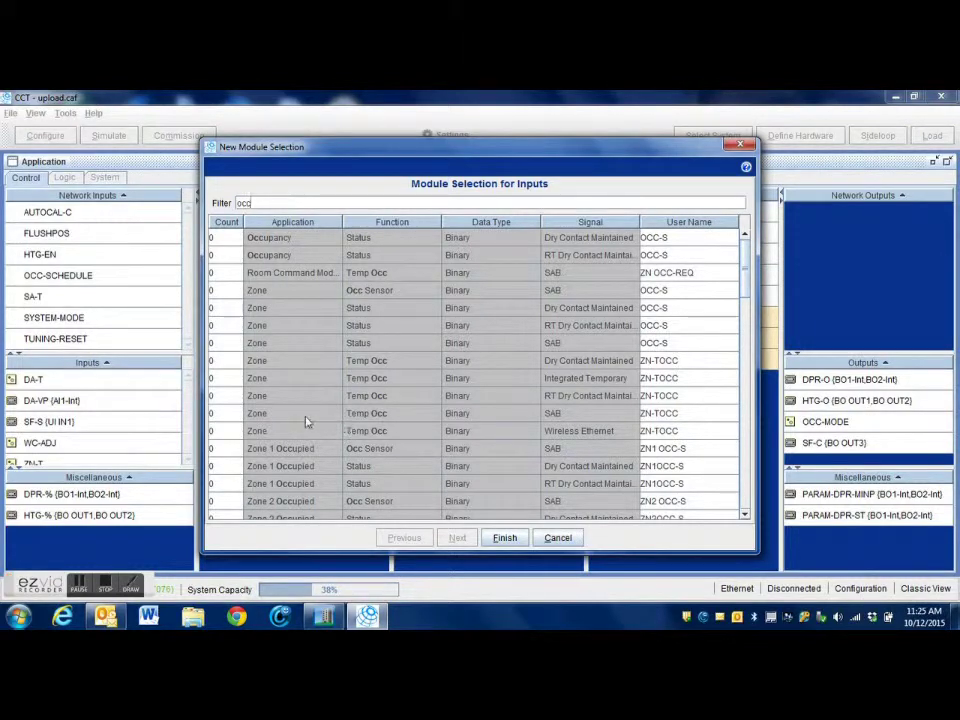
click(229, 413)
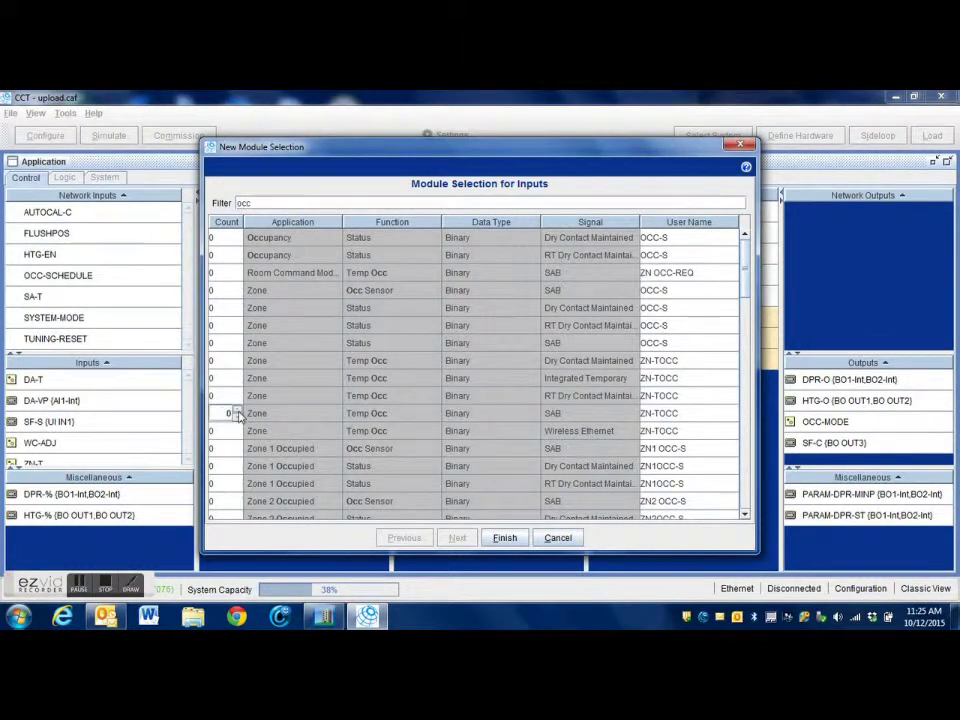
click(238, 411)
click(506, 539)
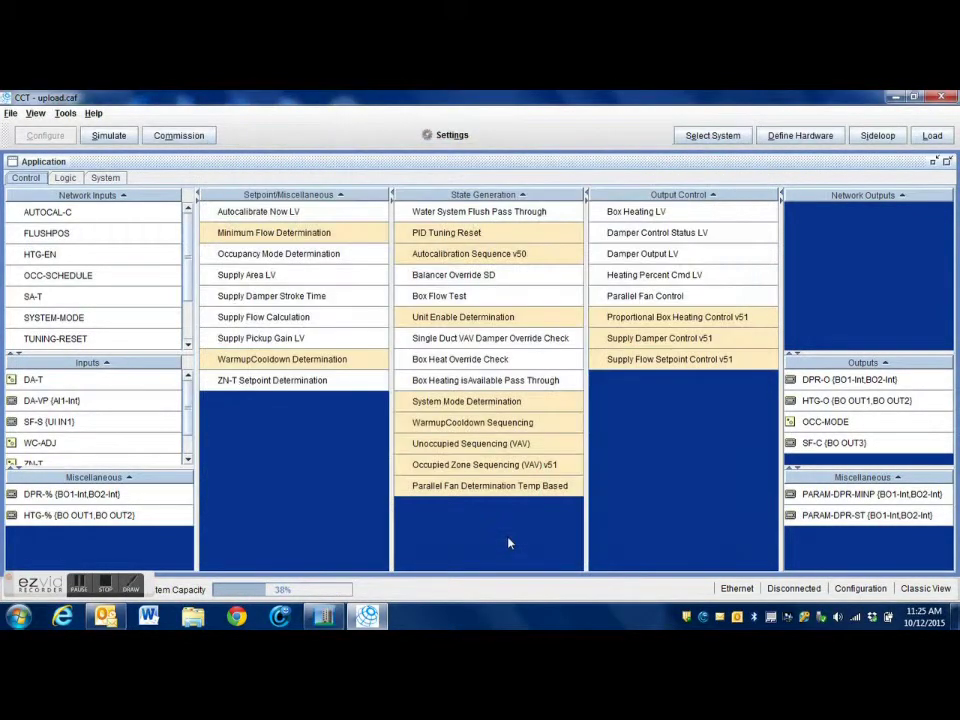
scroll(185, 453, down, 1)
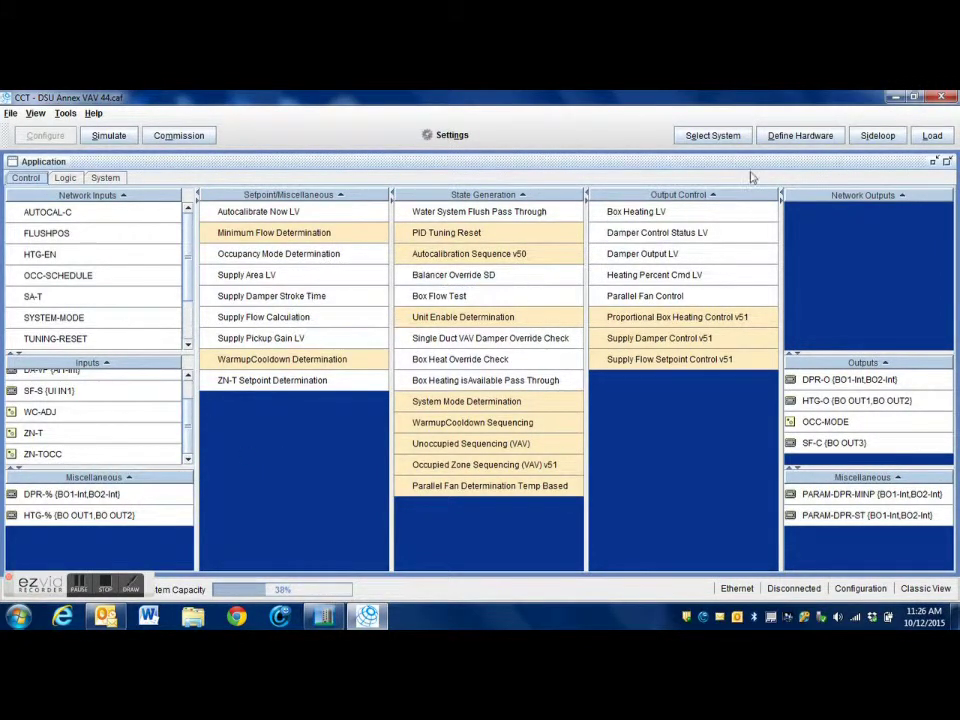
- Confirm in Define Hardware that all nine FPT-2-6 points are assigned, none unassigned
click(798, 137)
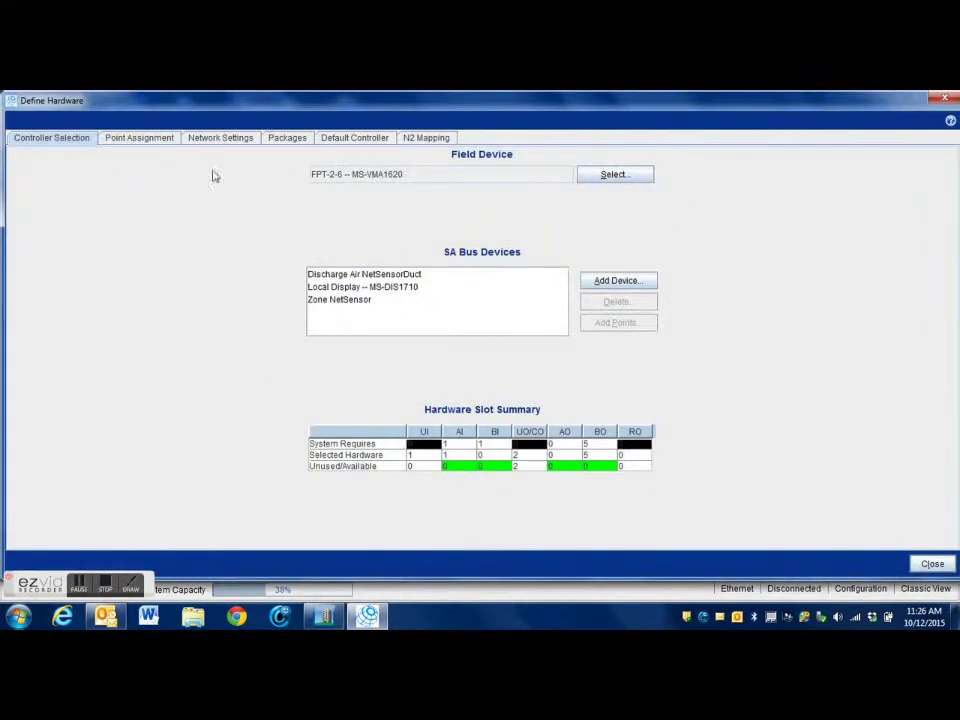
click(141, 137)
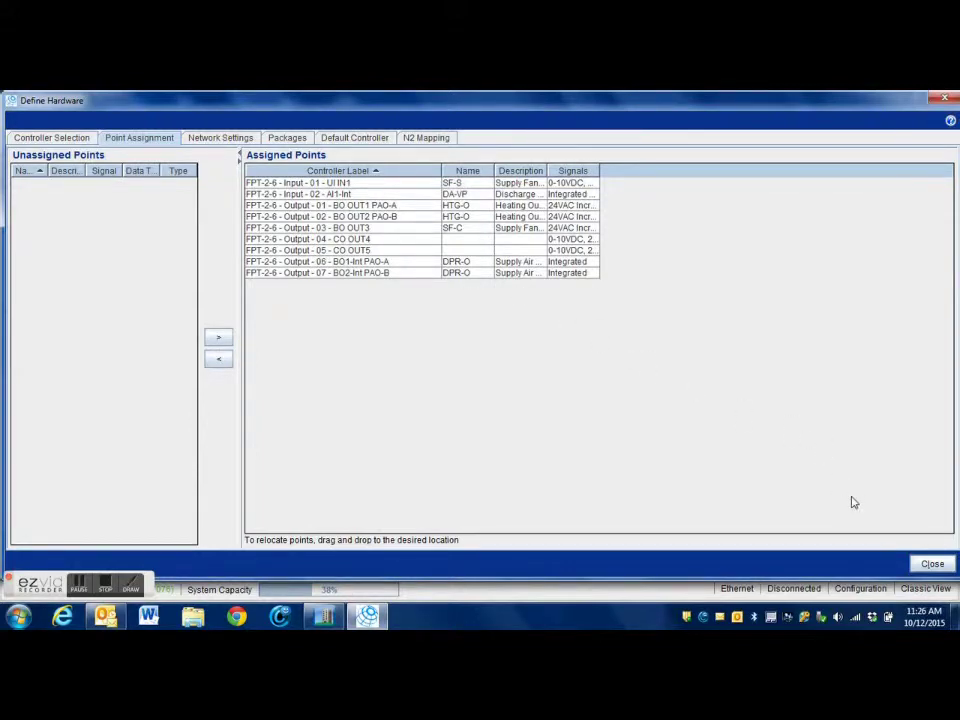
click(930, 563)
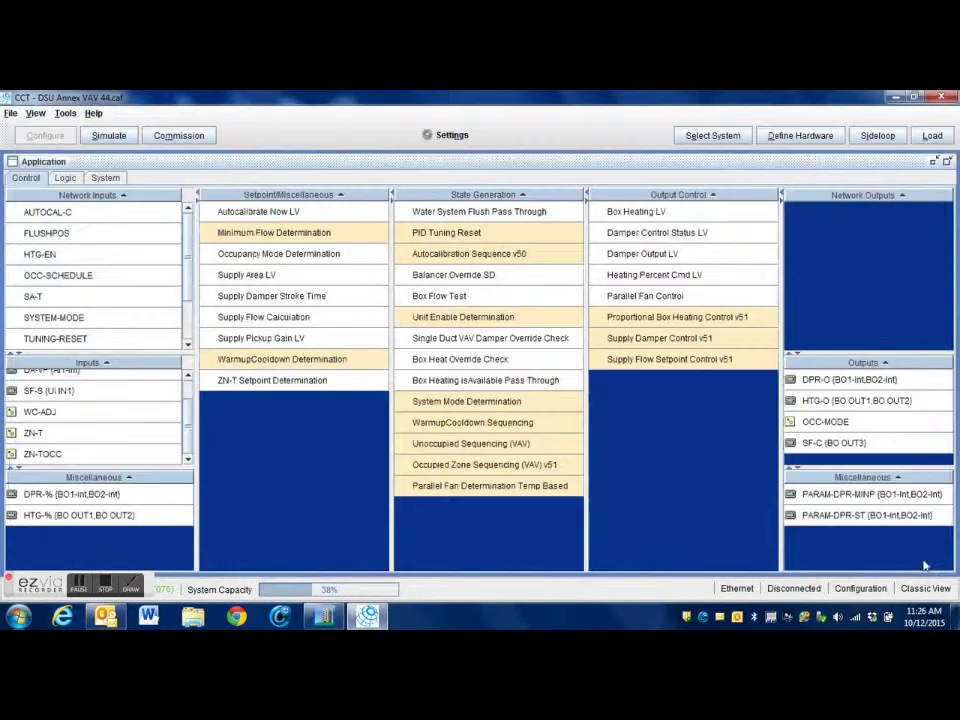
click(10, 113)
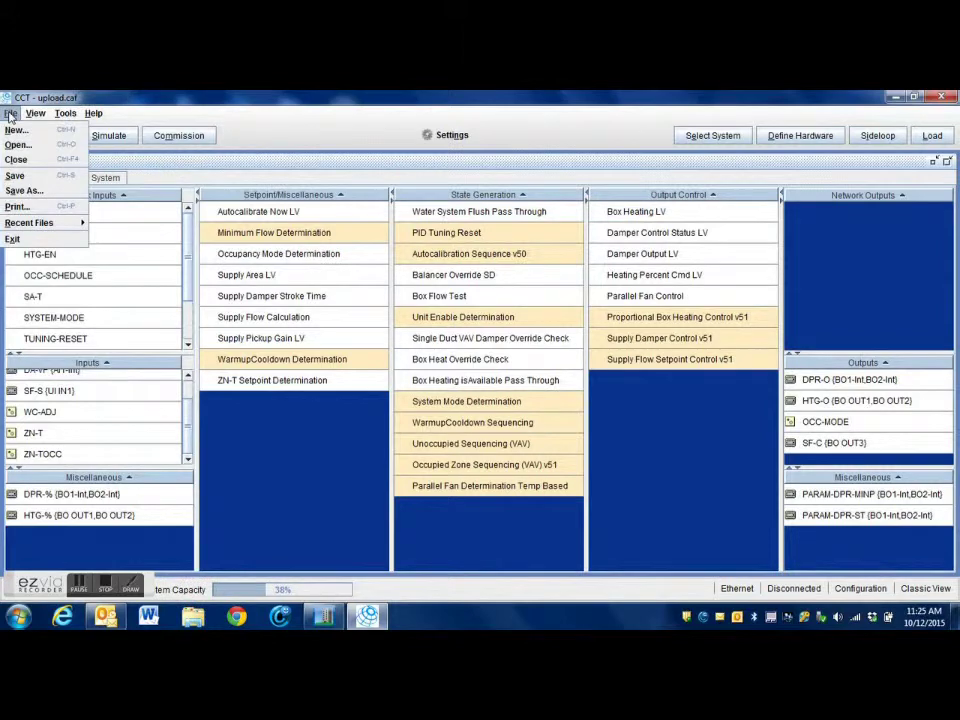
- Save the application as DSU Annex VAV 44.caf in the Annex folder, then save it again
click(24, 190)
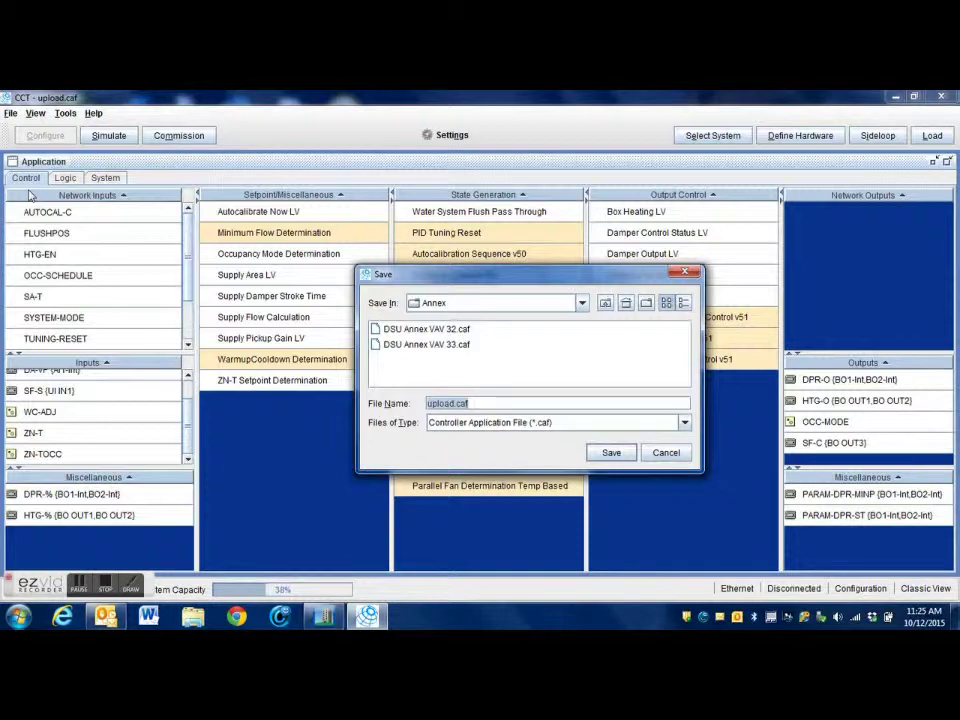
text(DSU)
text(Annex VAV)
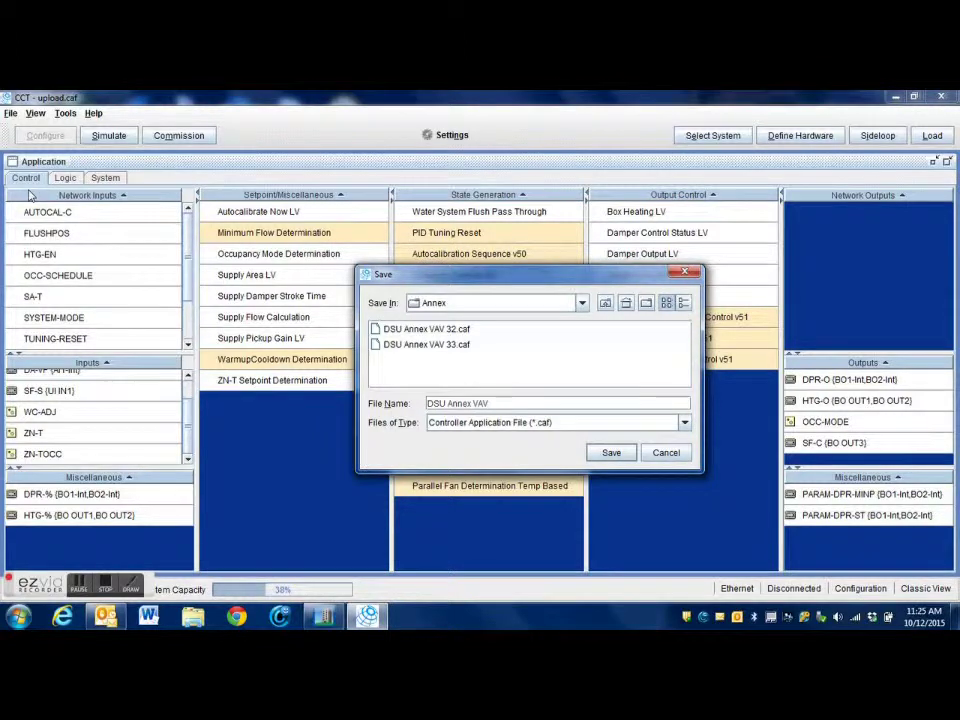
click(326, 620)
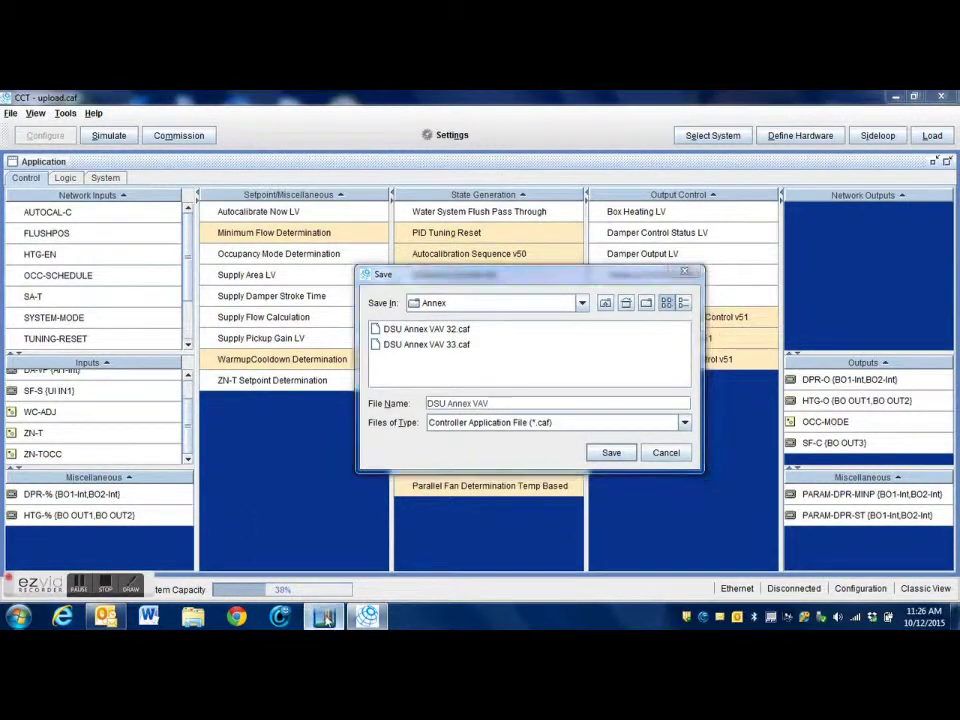
click(323, 617)
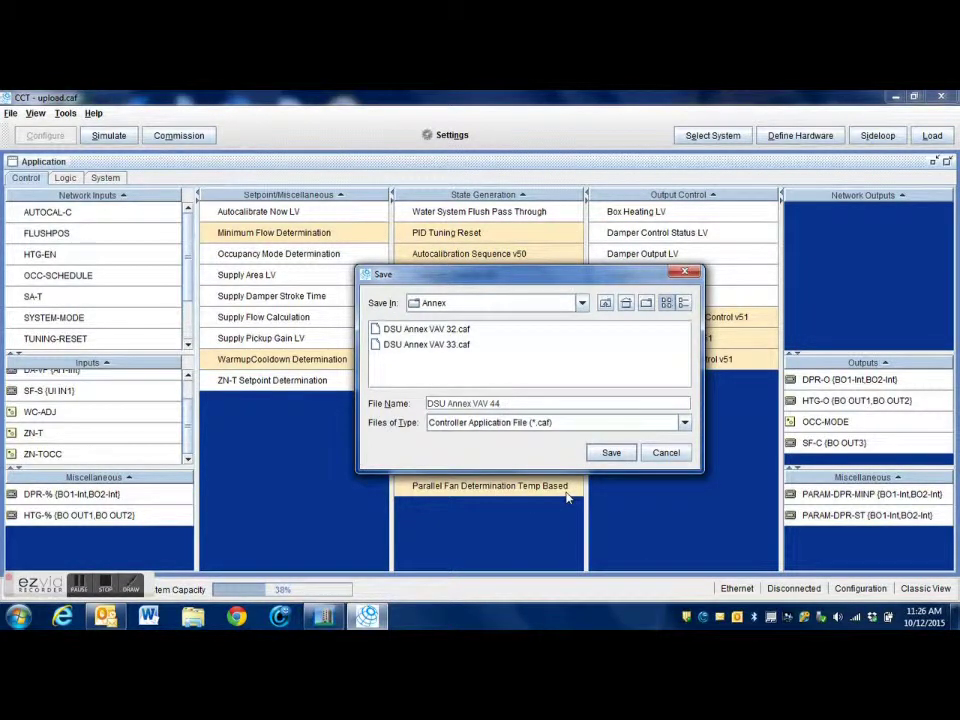
click(611, 454)
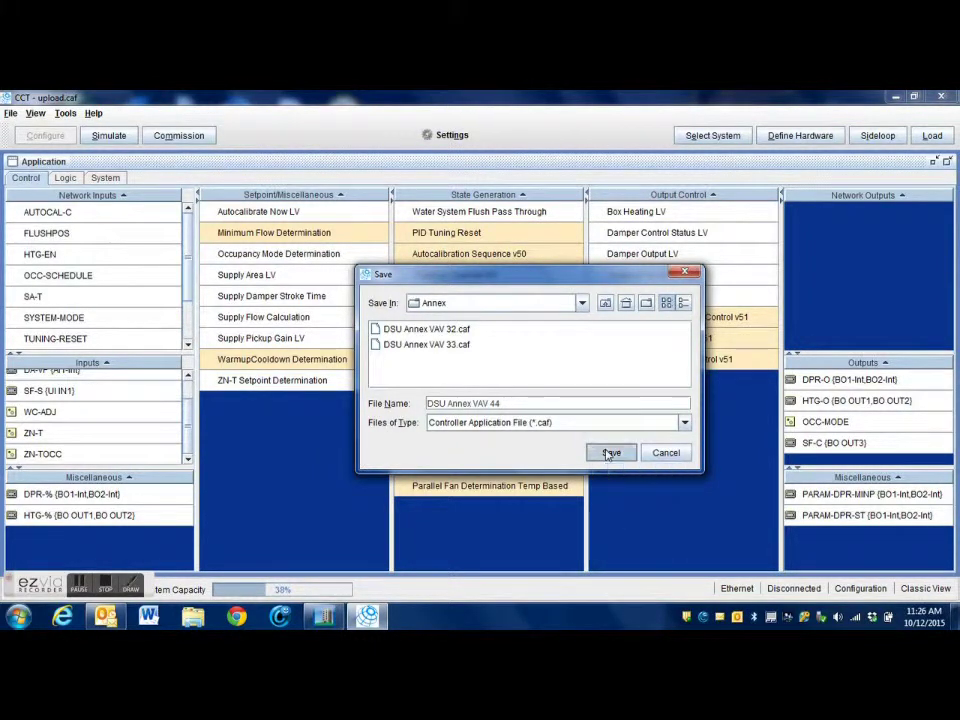
click(8, 115)
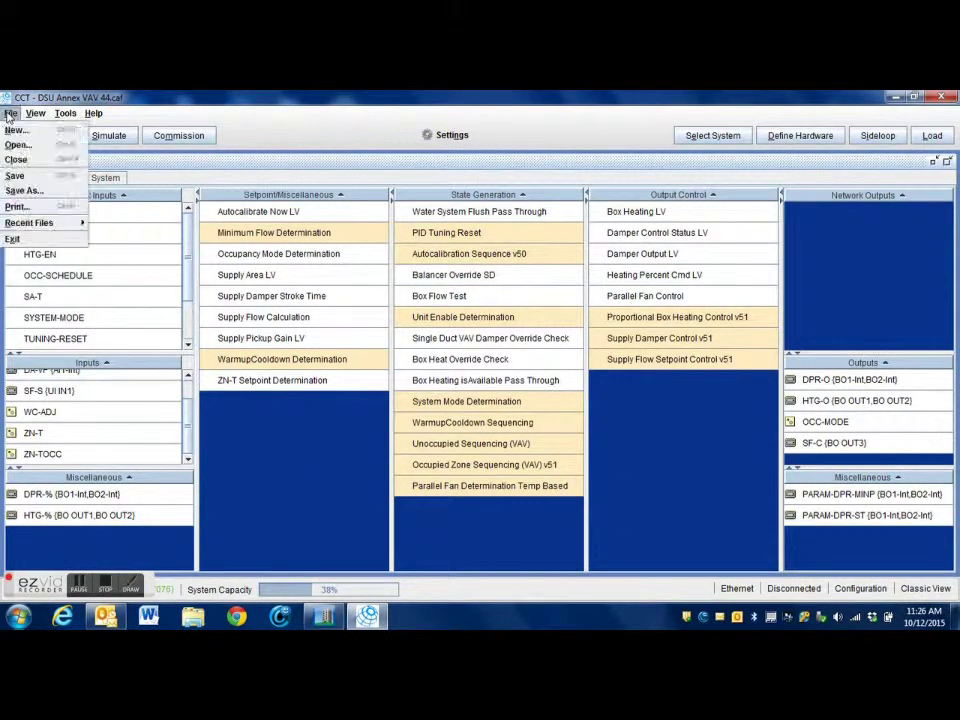
click(20, 174)
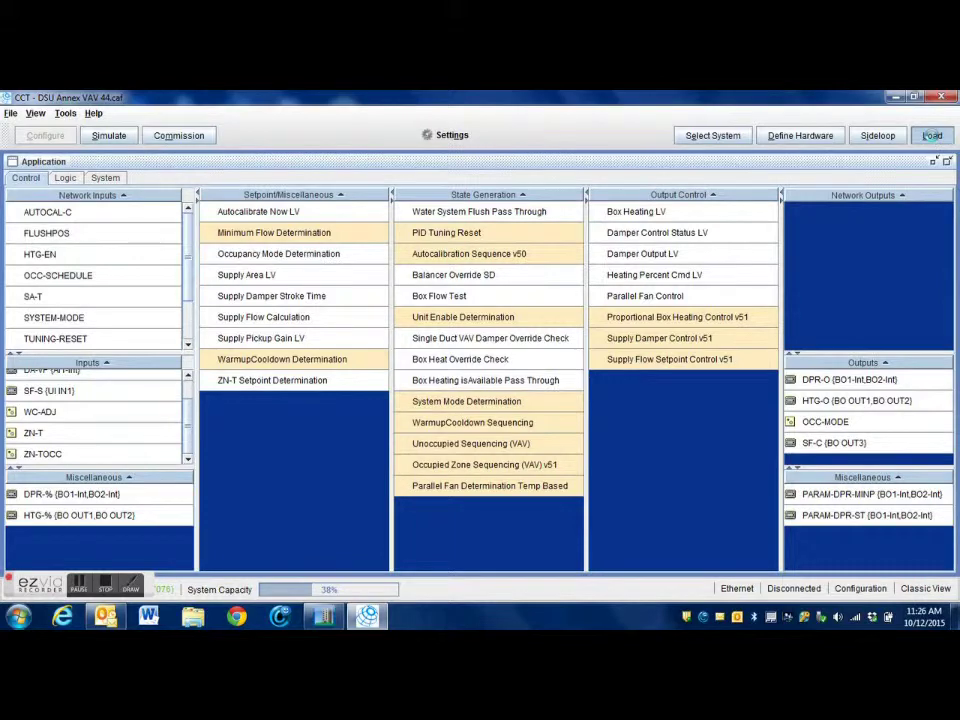
- Download the updated application's boot and main code to controller FPT-2-6
click(932, 136)
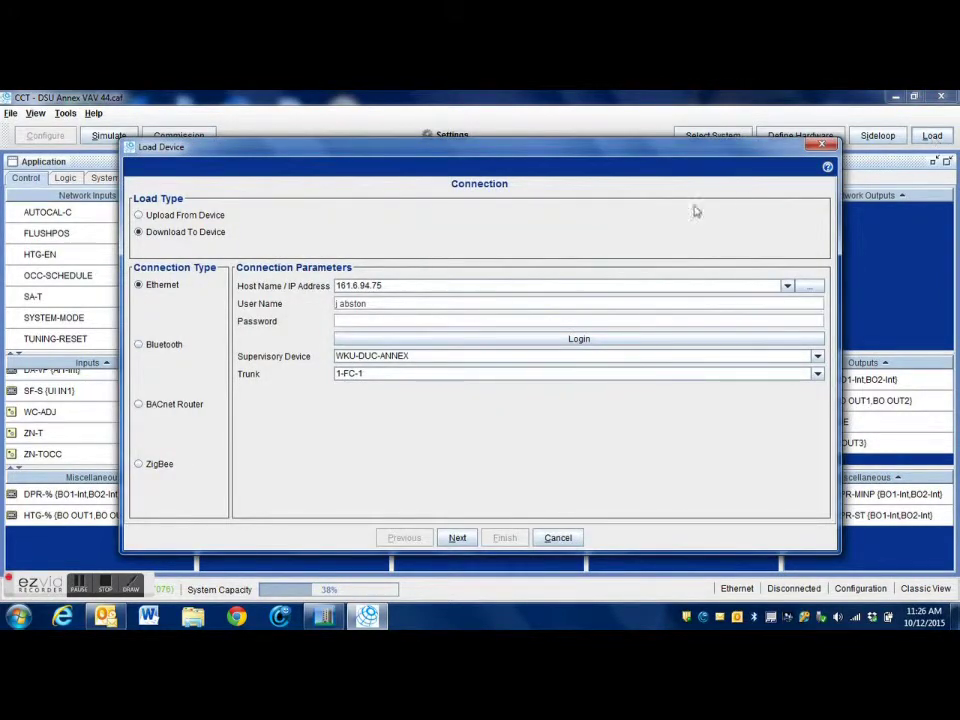
click(457, 538)
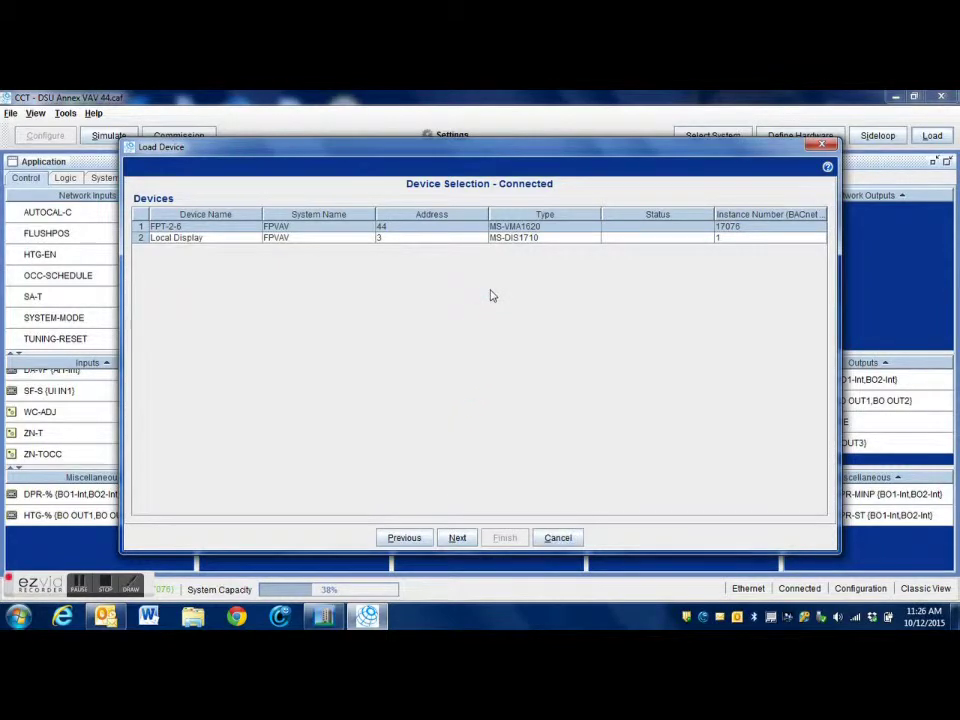
click(457, 538)
click(457, 538)
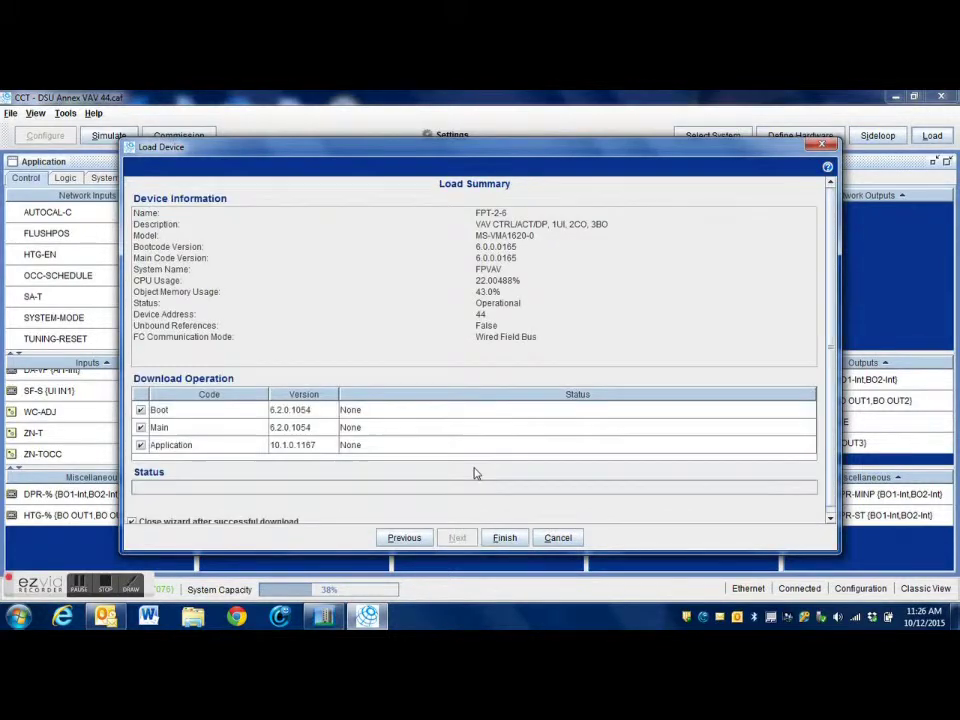
click(505, 538)
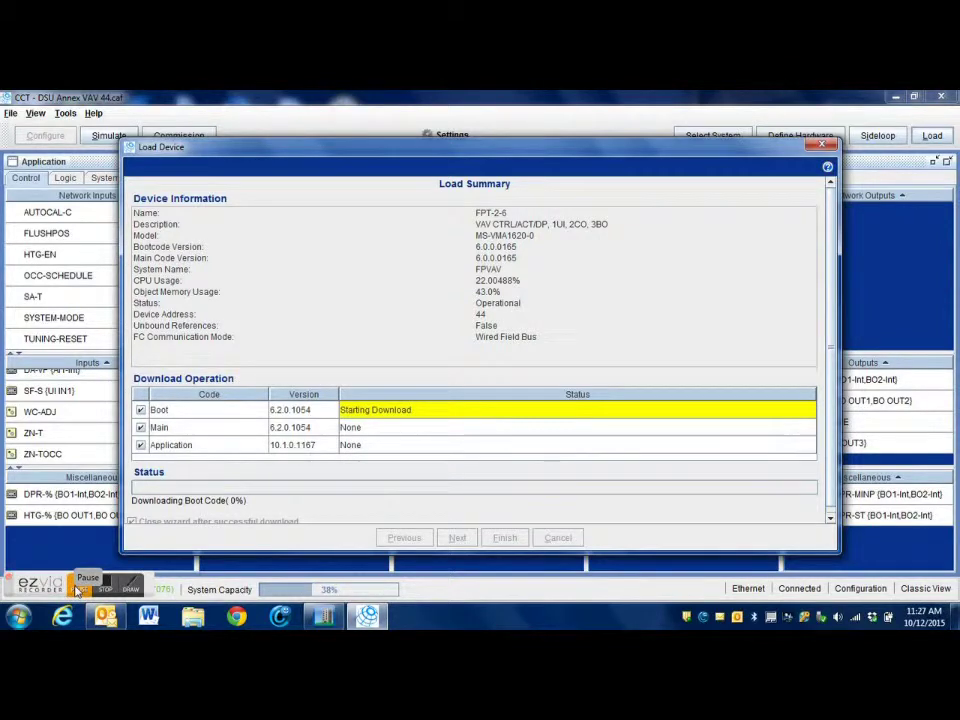
click(78, 590)
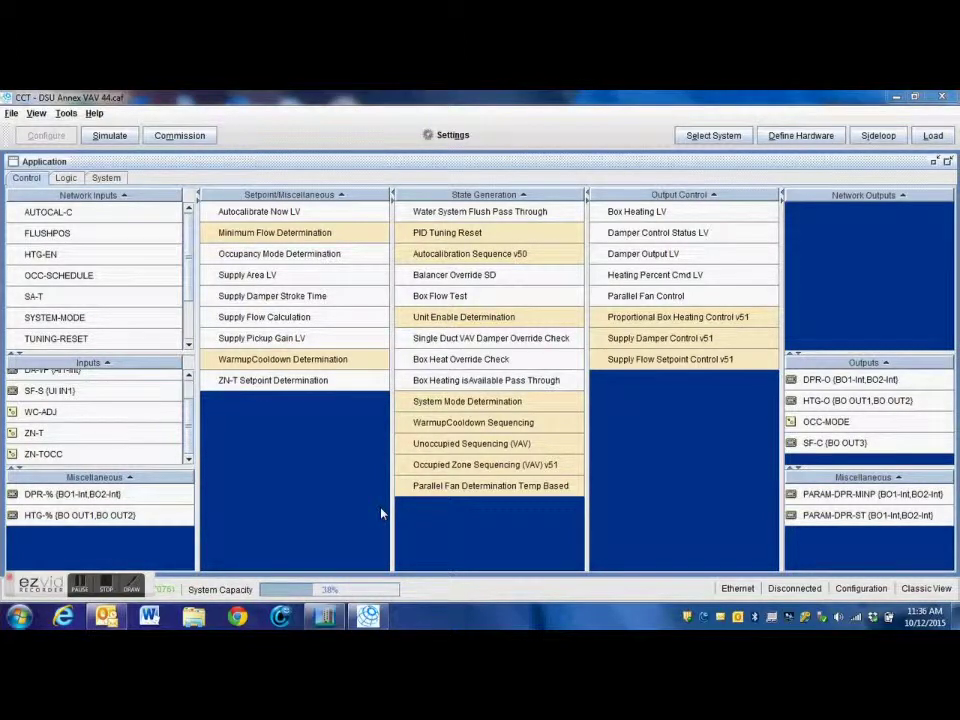
- In Metasys, insert a ZN-TOCC field point under FPT-2-6 via auto discovery, with no extensions
click(324, 616)
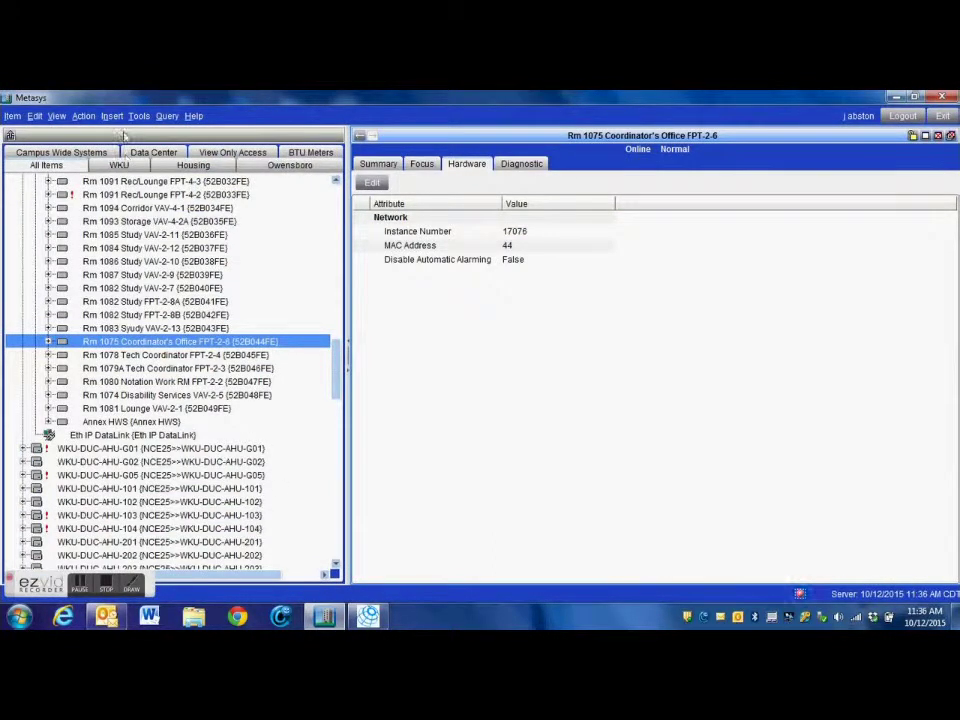
click(111, 117)
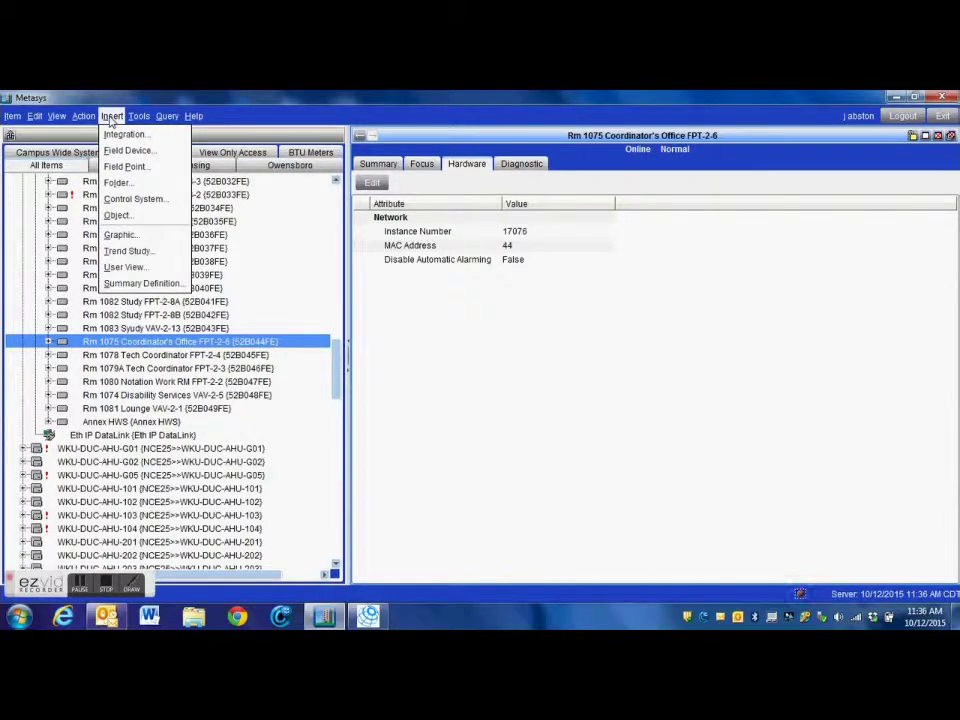
click(127, 167)
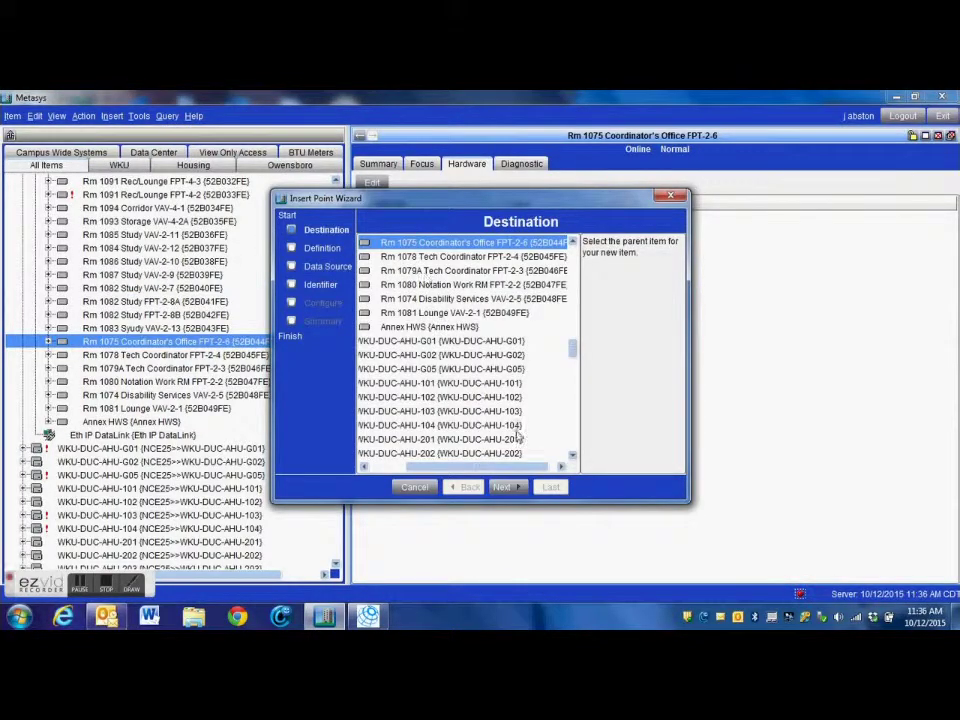
click(512, 487)
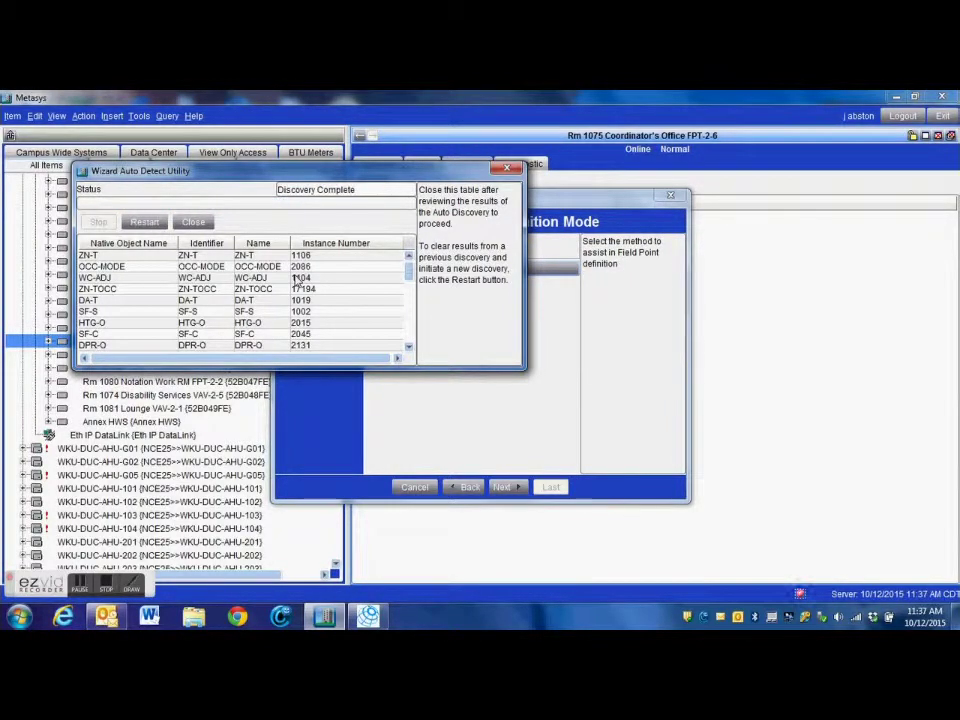
click(194, 222)
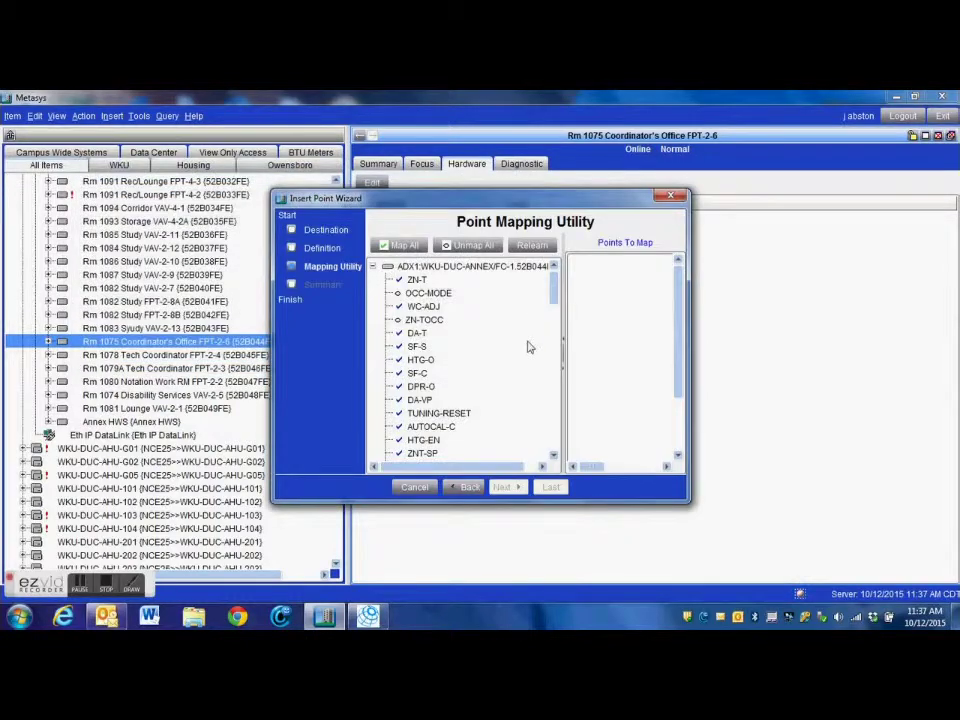
click(398, 321)
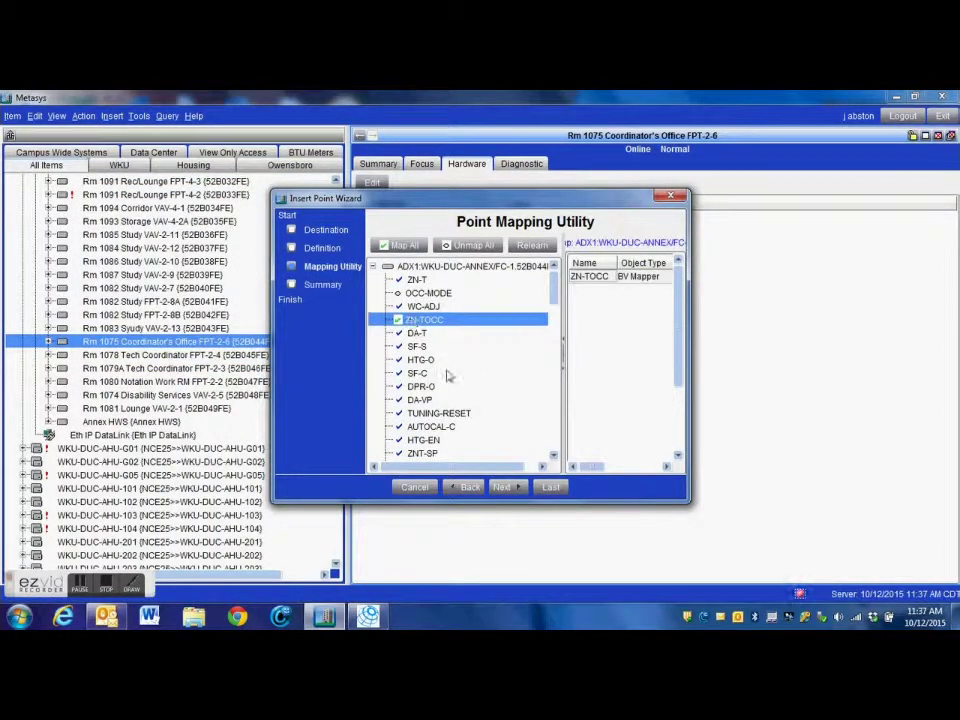
click(504, 487)
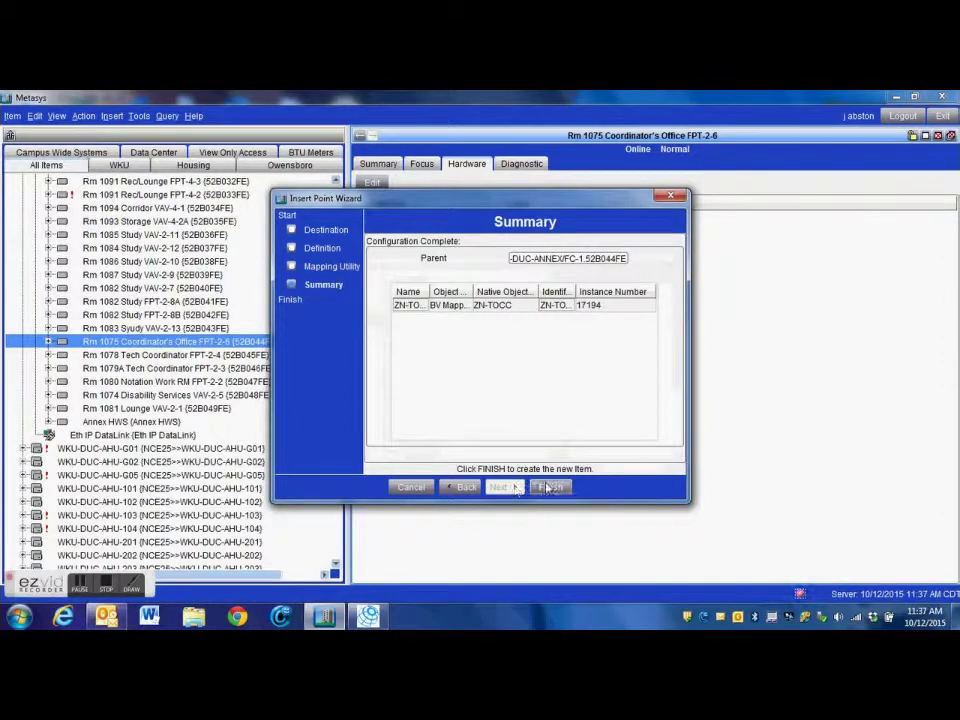
click(552, 487)
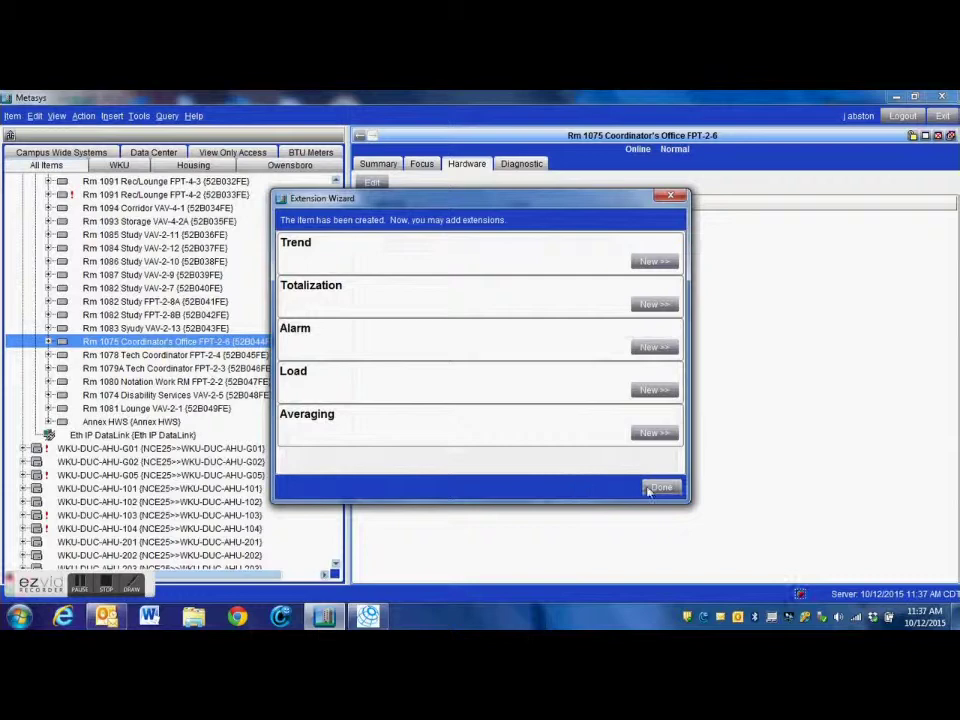
click(660, 488)
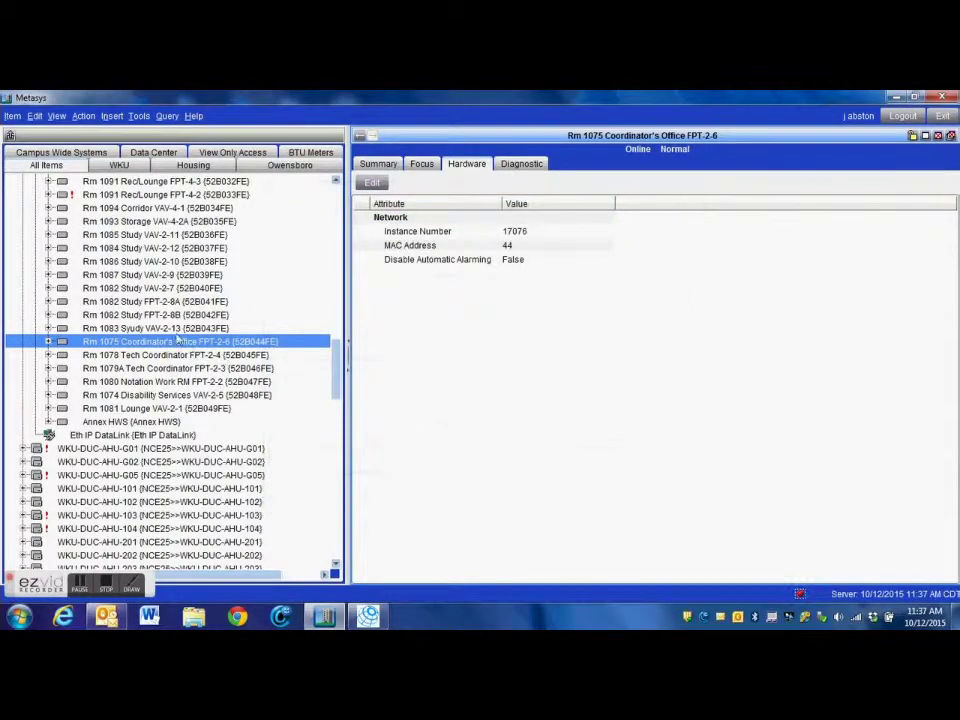
- Show FPT-2-6's point summary with ZN-TOCC Inactive, then scroll the tree toward WKU-DUC-LIGHT
click(160, 344)
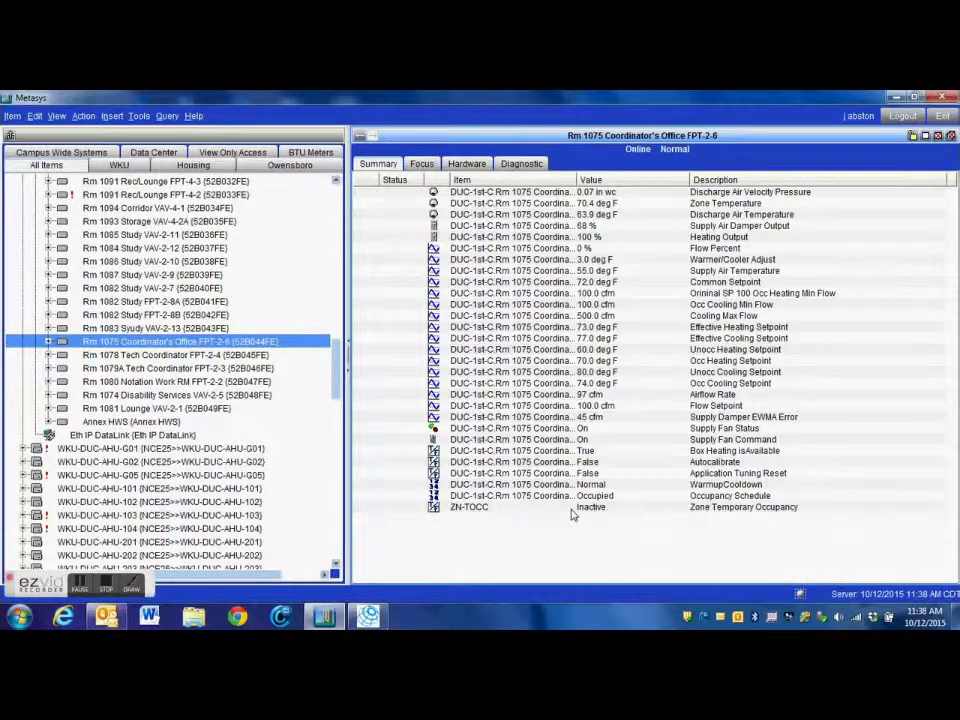
scroll(192, 408, down, 7)
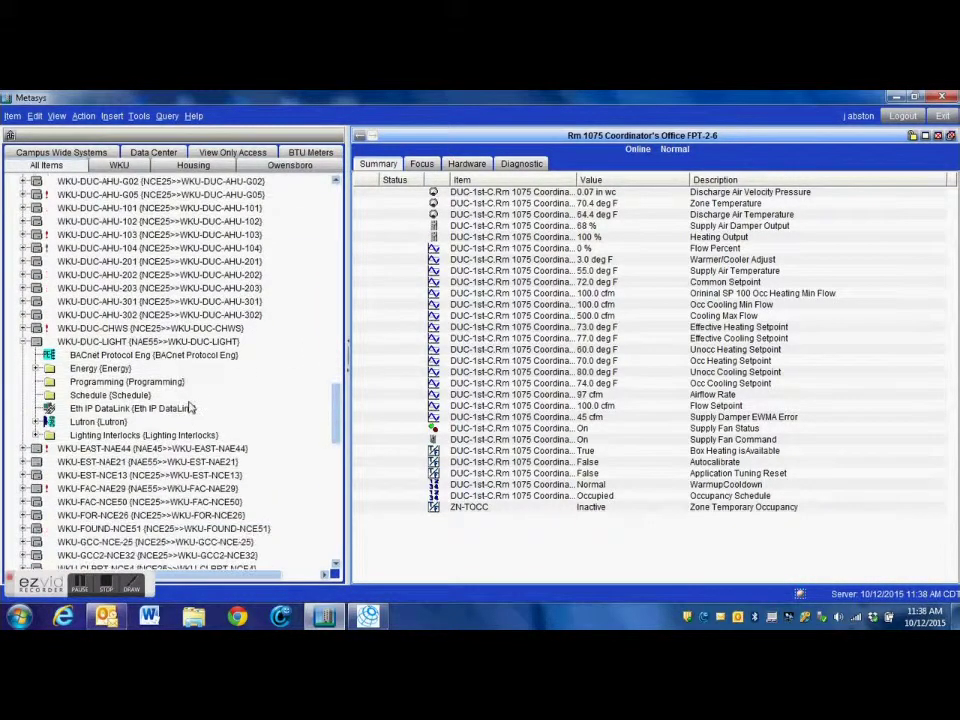
- Open the Student Dis Services Rm 1074 interlock under Lighting Interlocks > 1st Floor
click(36, 435)
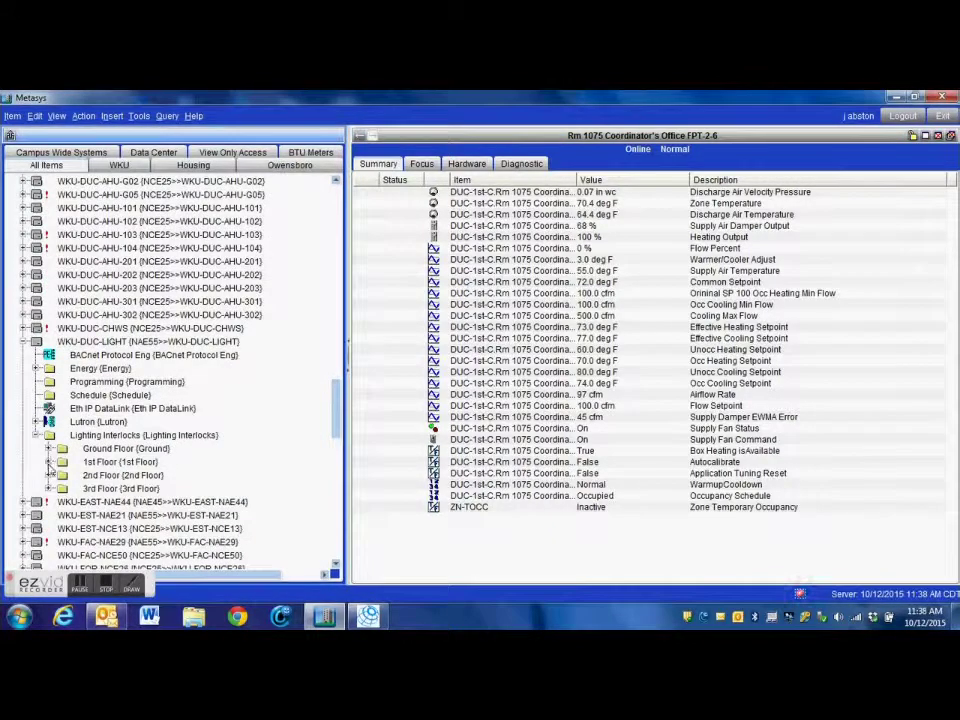
click(49, 462)
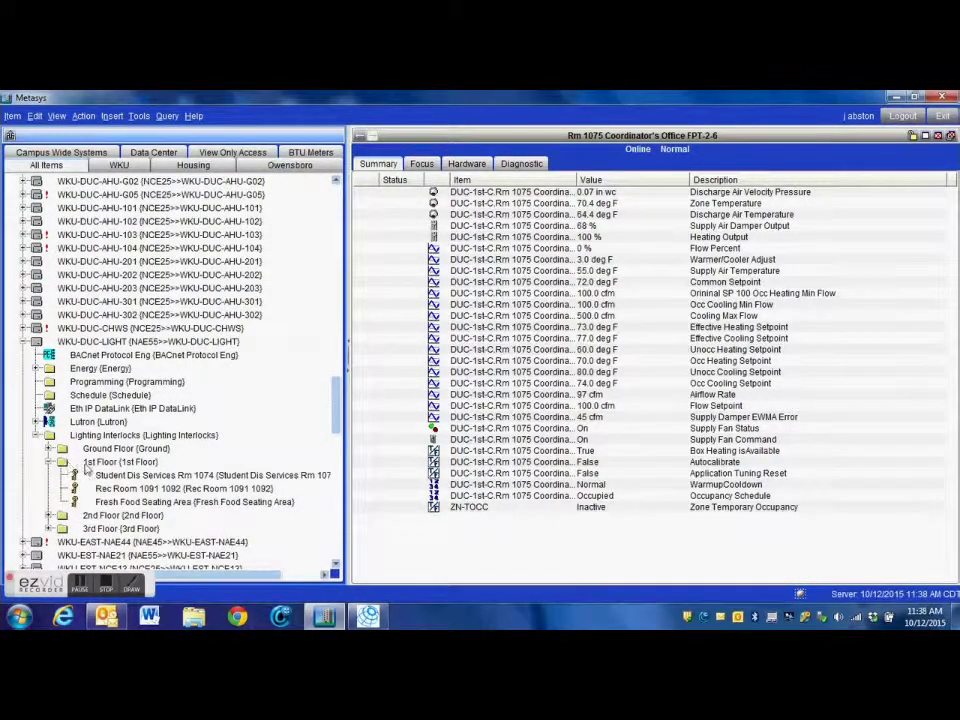
double_click(193, 476)
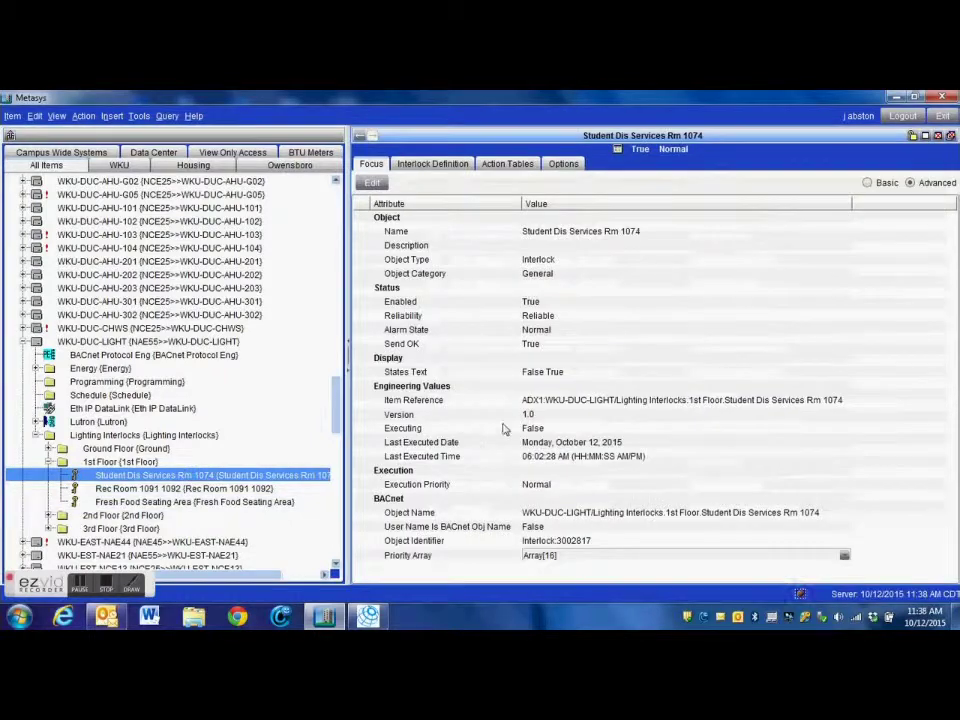
- Edit the Interlock Definition and set its logic to Match Any (OR)
click(436, 165)
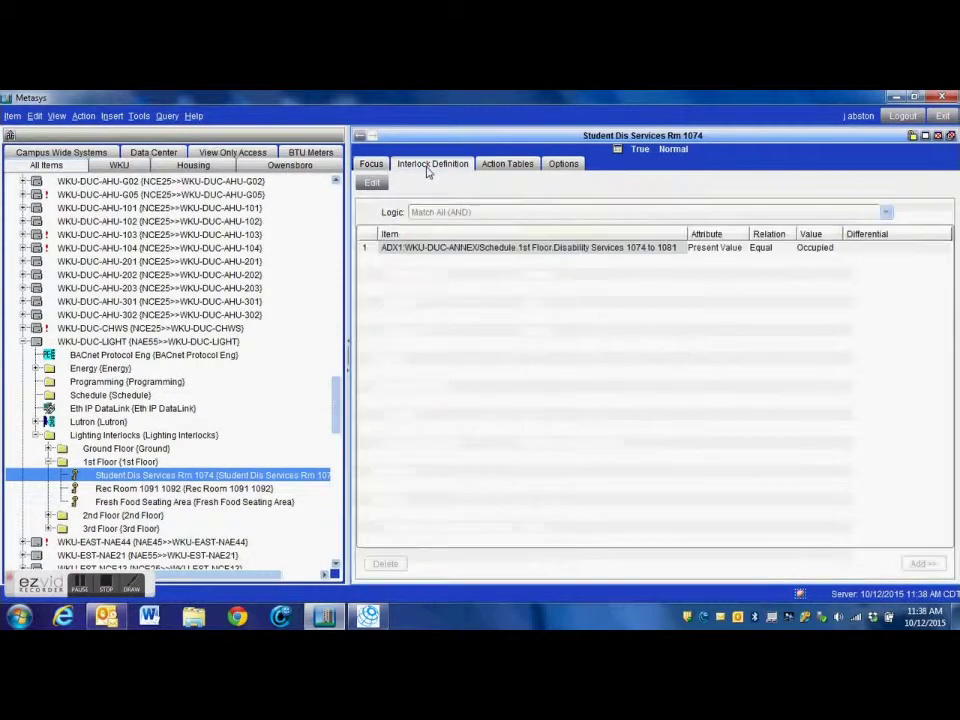
click(371, 184)
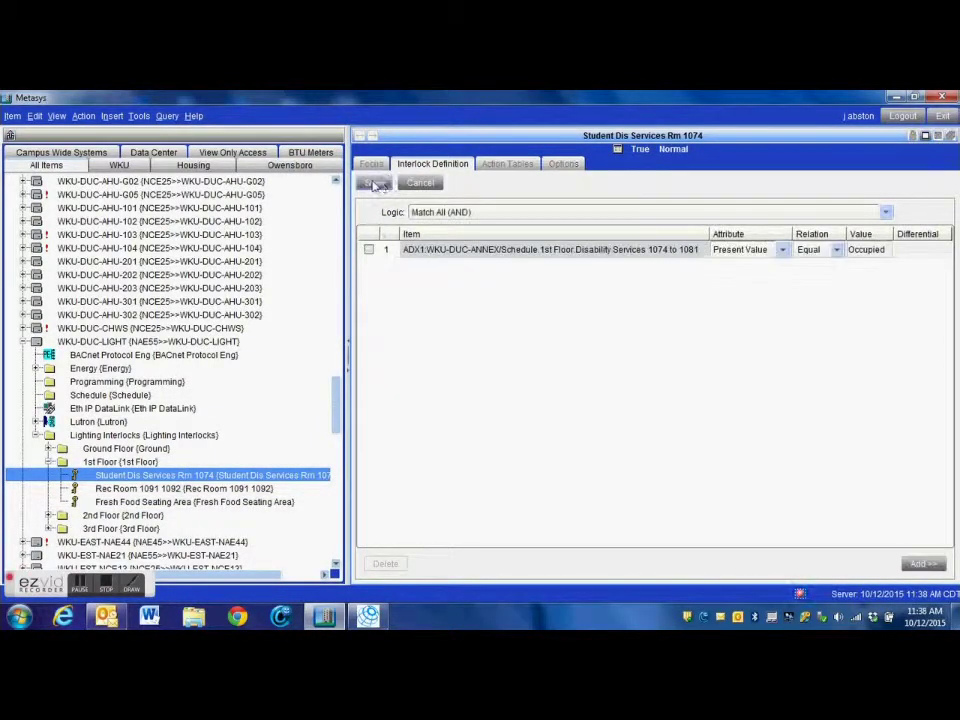
click(450, 214)
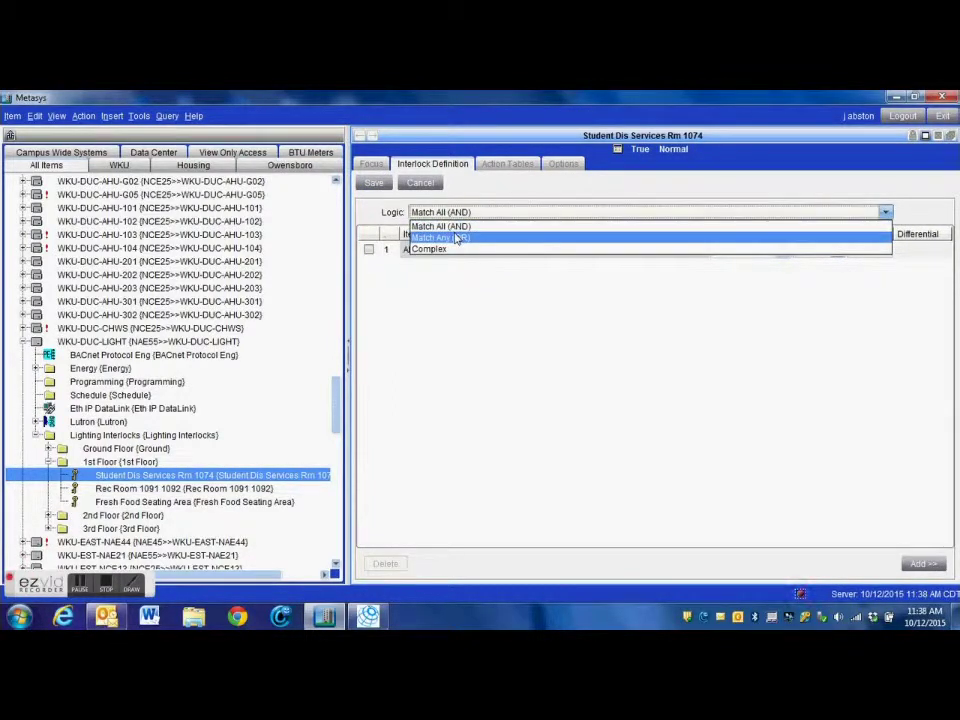
click(457, 238)
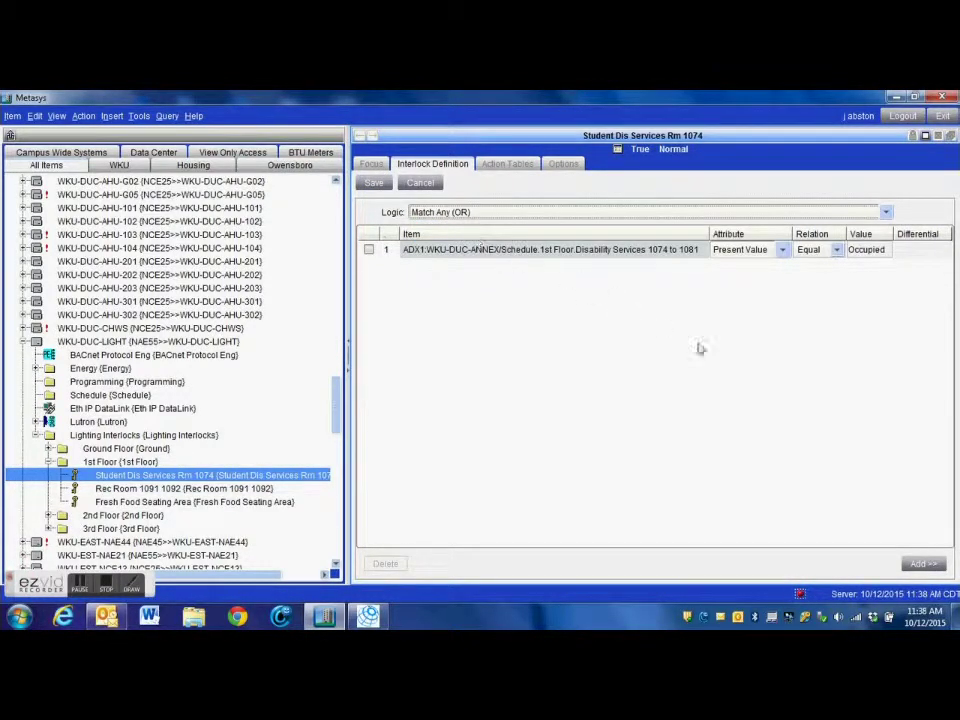
- Start adding an interlock item and browse into WKU-DUC-ANNEX > FC-1
click(921, 563)
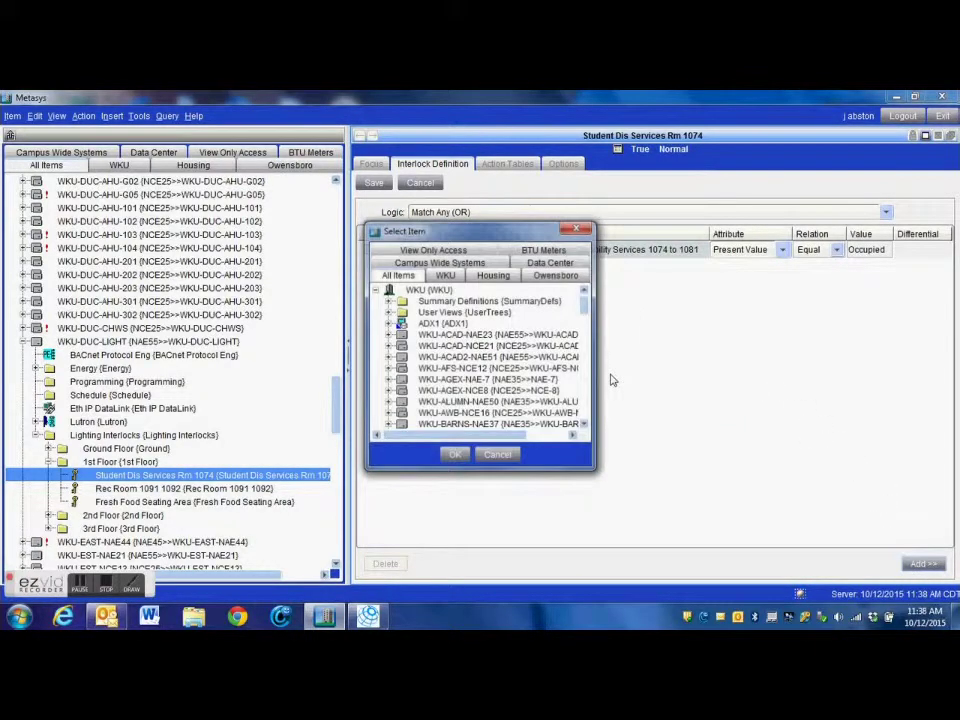
scroll(505, 375, down, 15)
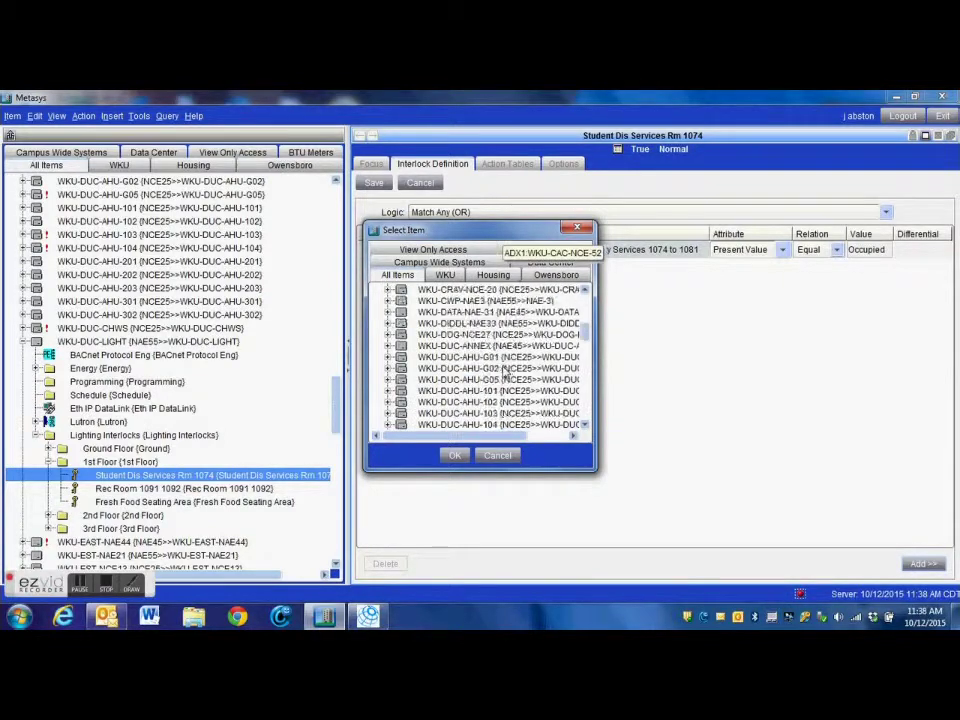
scroll(505, 375, down, 3)
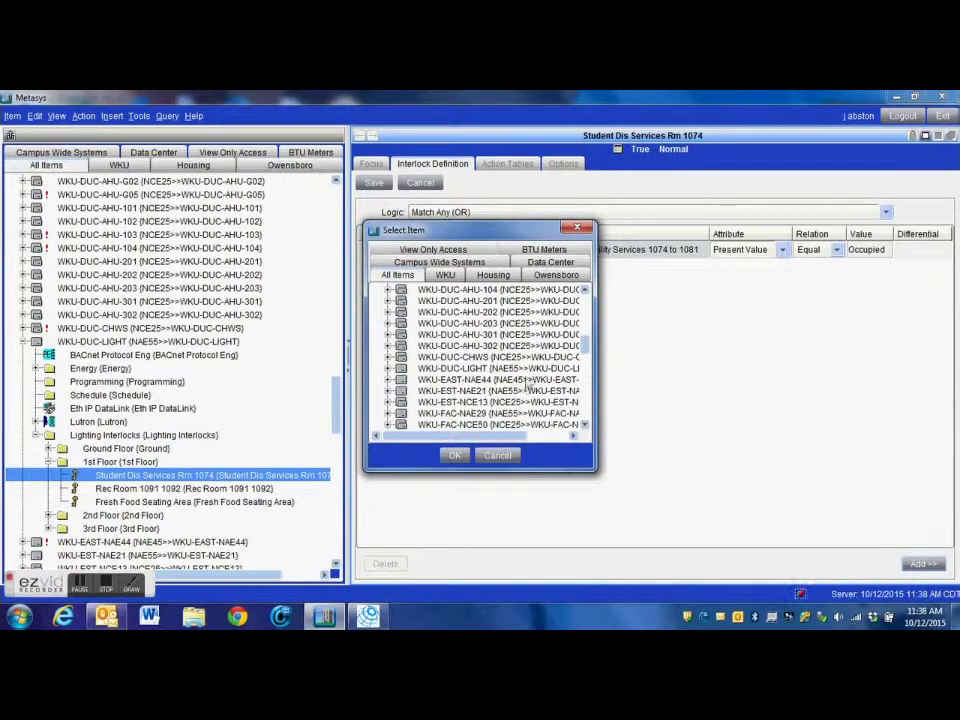
scroll(560, 366, up, 5)
scroll(558, 366, up, 1)
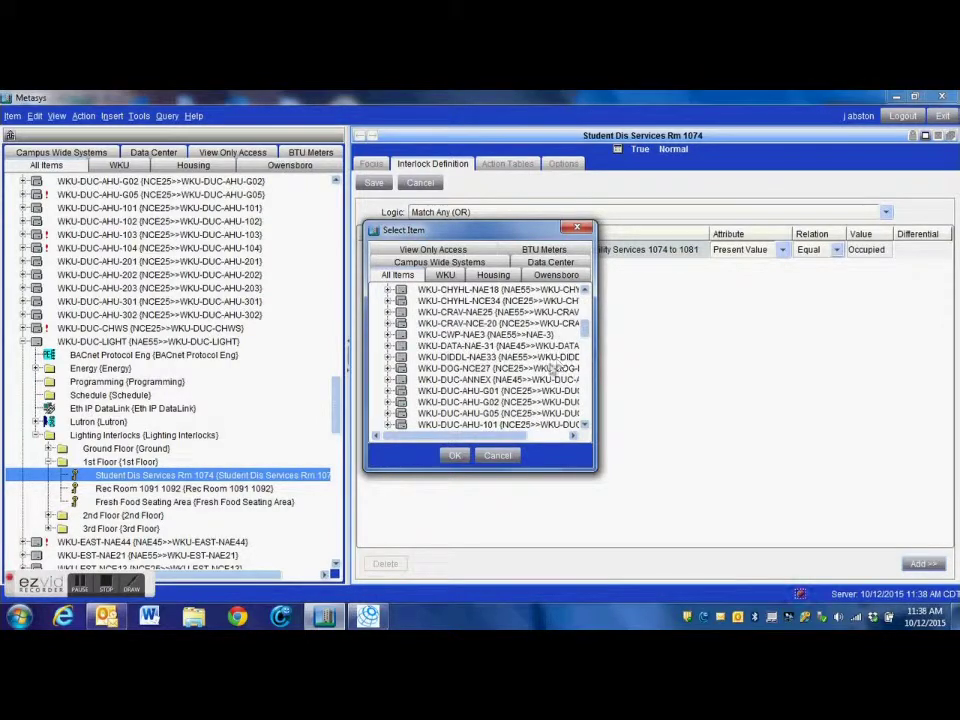
click(390, 384)
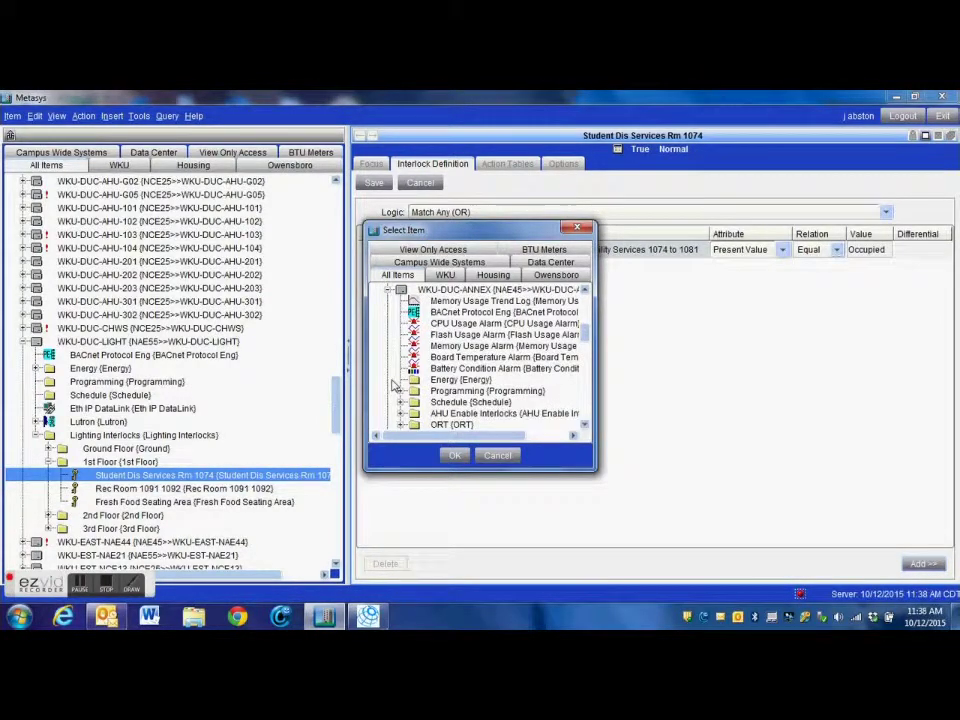
scroll(396, 386, down, 1)
click(400, 402)
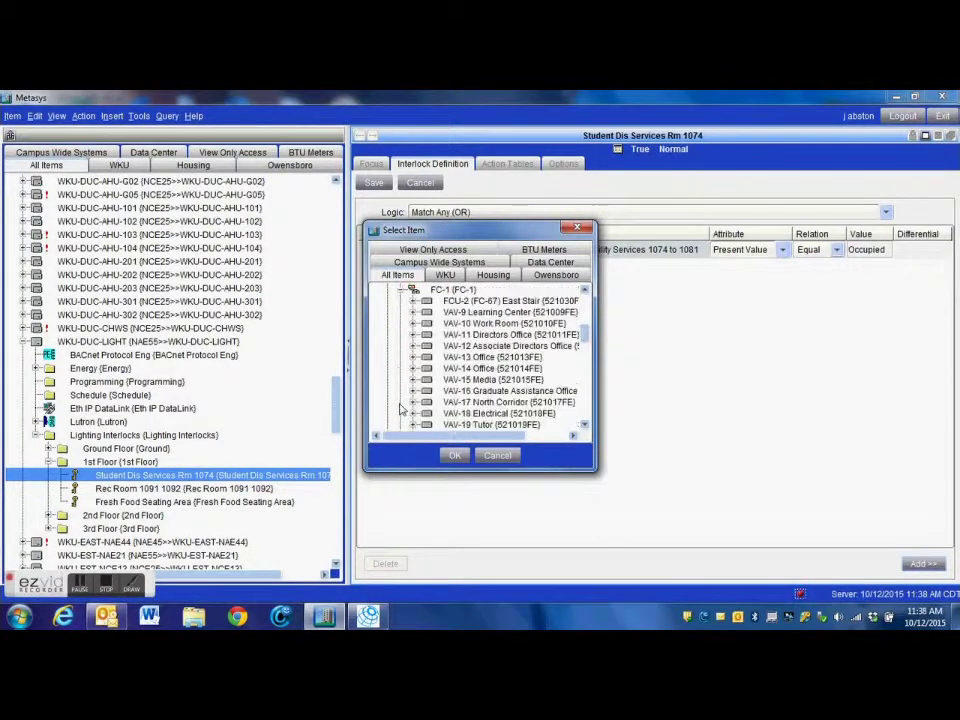
- Pick ZN-TOCC from Rm 1075 Coordinator's Office FPT-2-6 as the new item
scroll(545, 388, down, 6)
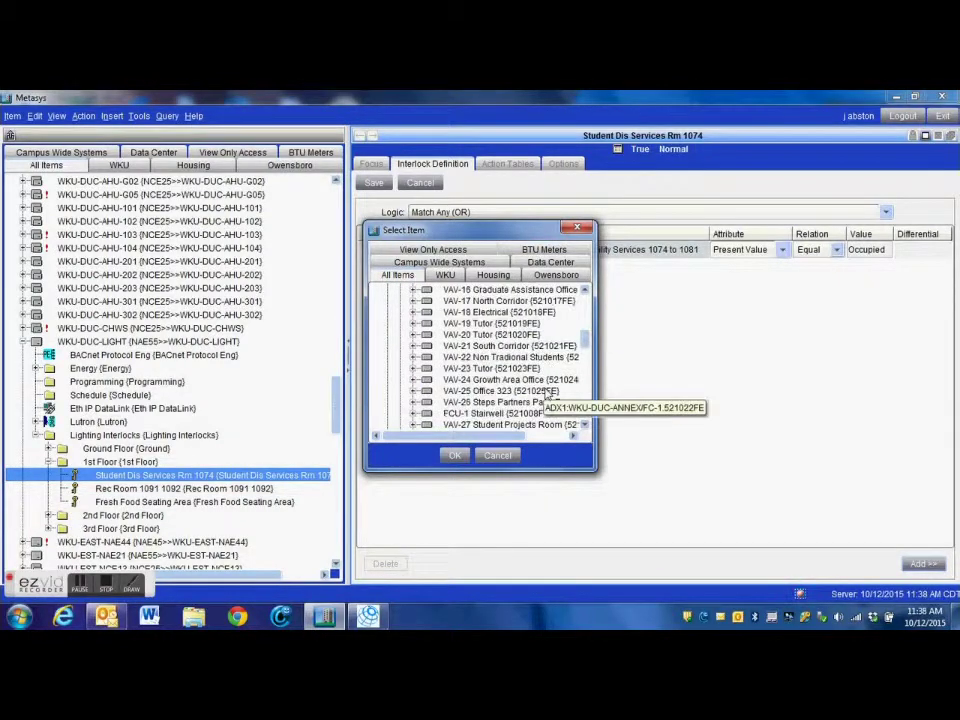
scroll(545, 388, down, 8)
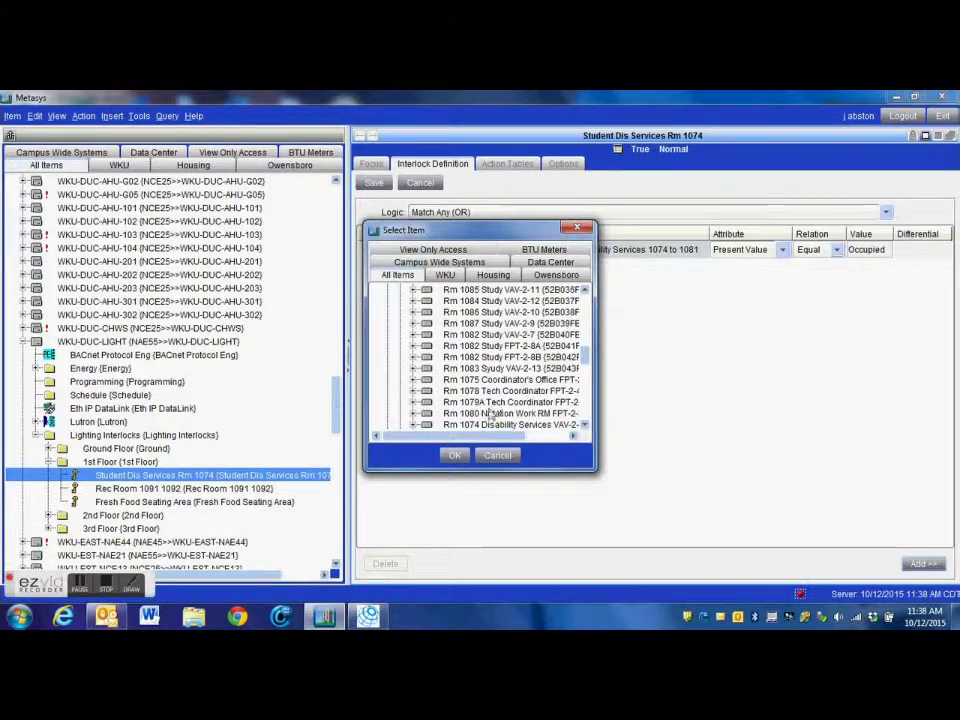
scroll(406, 400, down, 1)
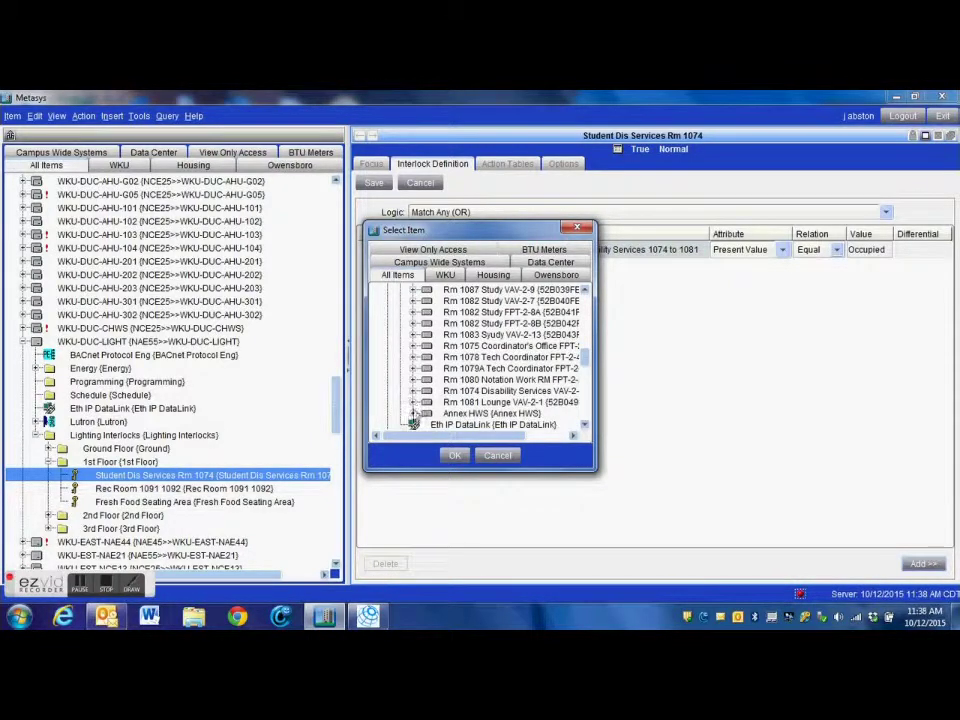
click(413, 390)
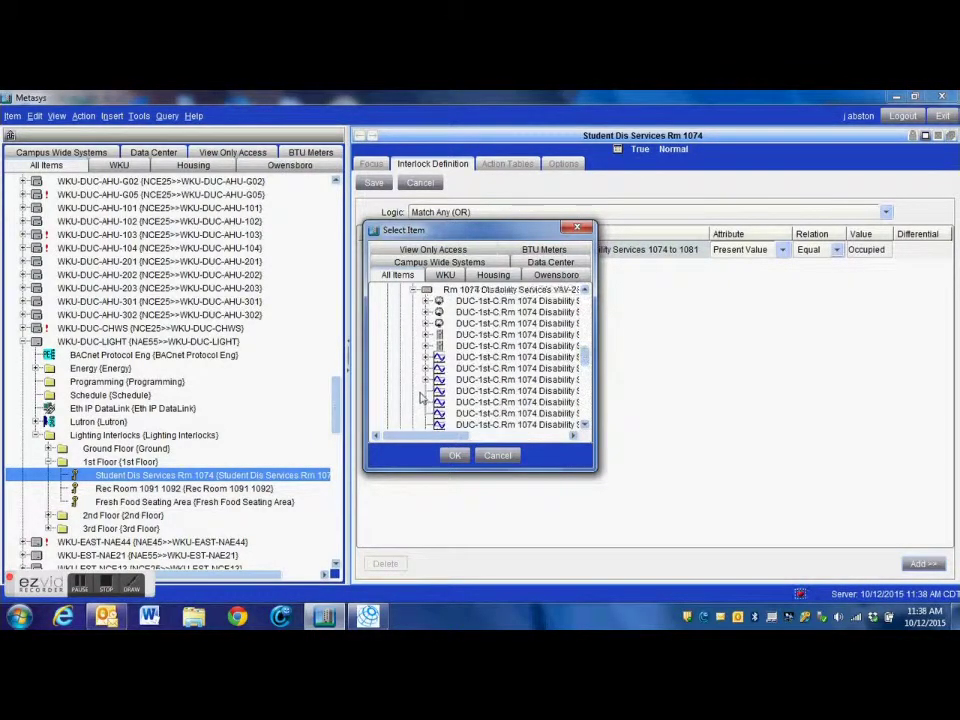
scroll(426, 393, down, 1)
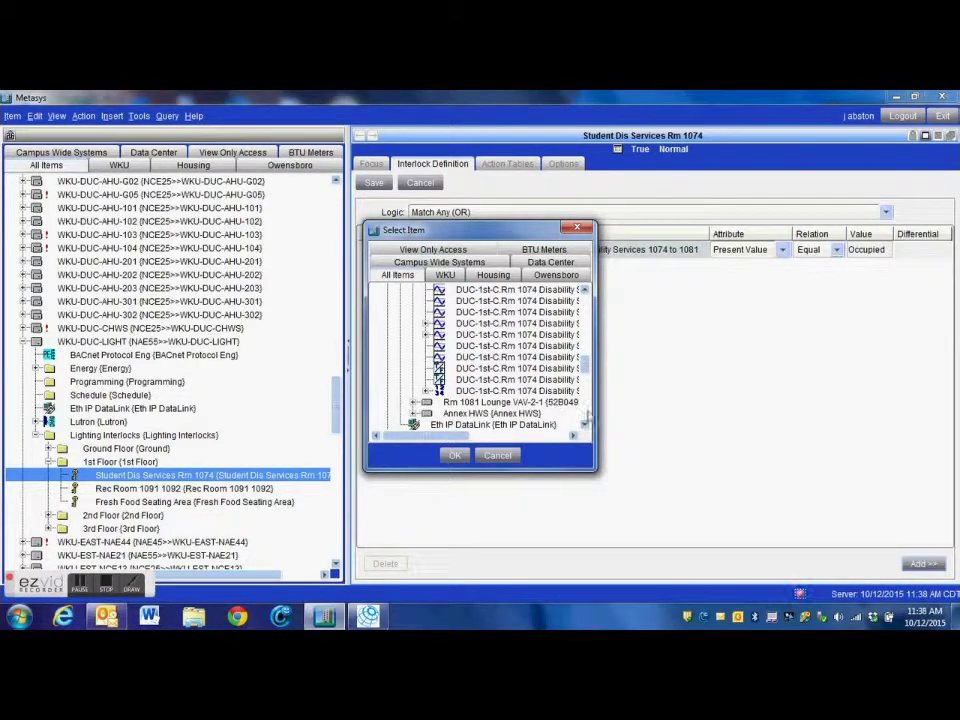
drag(592, 410, 726, 410)
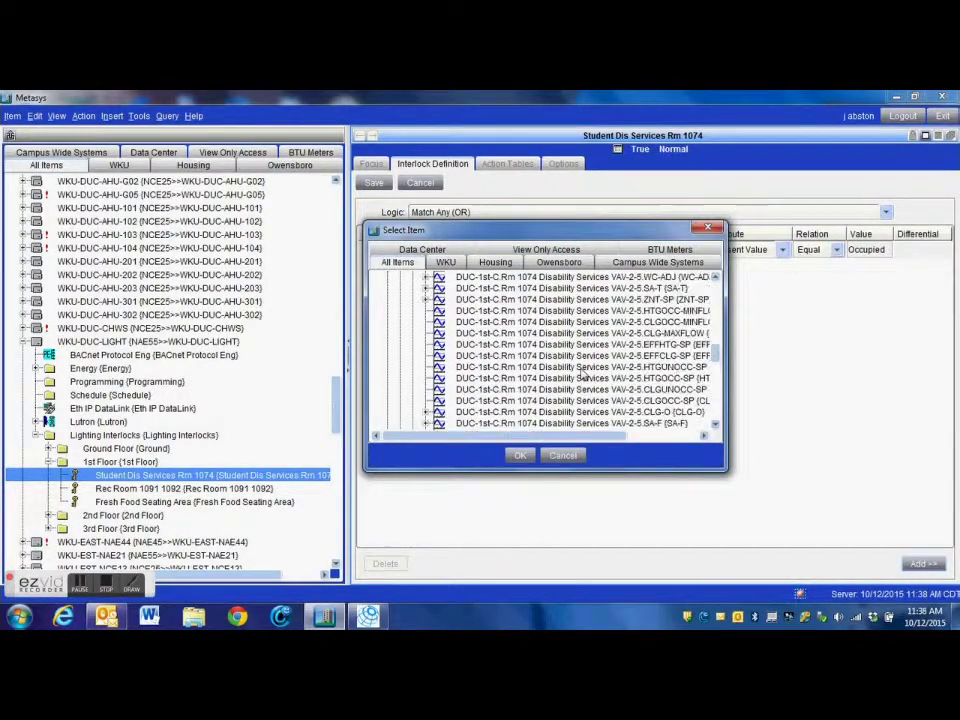
scroll(582, 372, up, 3)
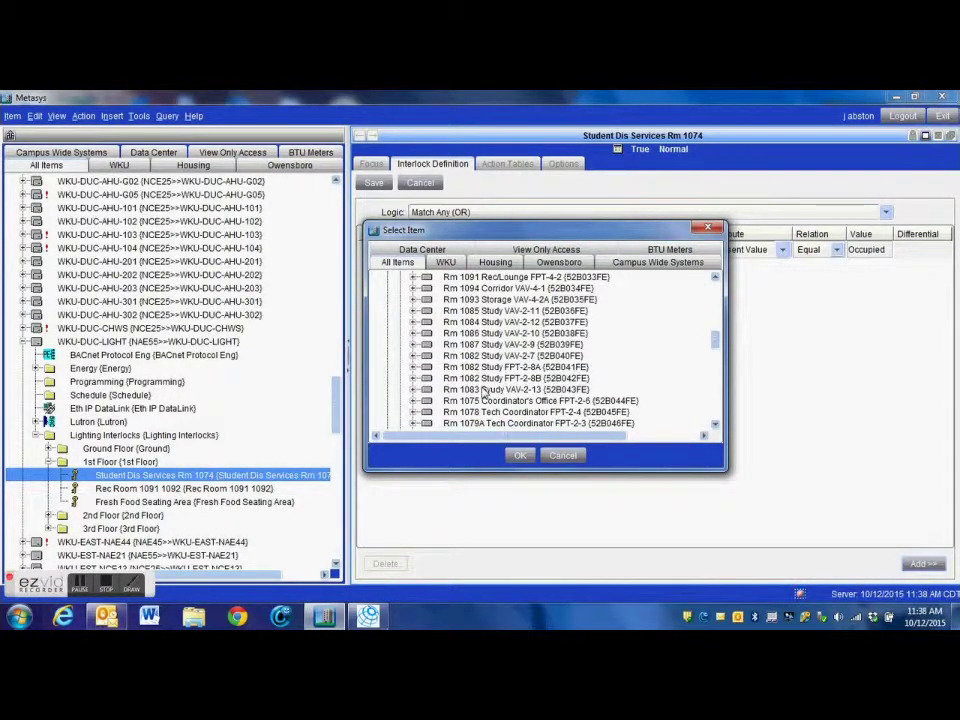
click(414, 400)
scroll(430, 394, down, 1)
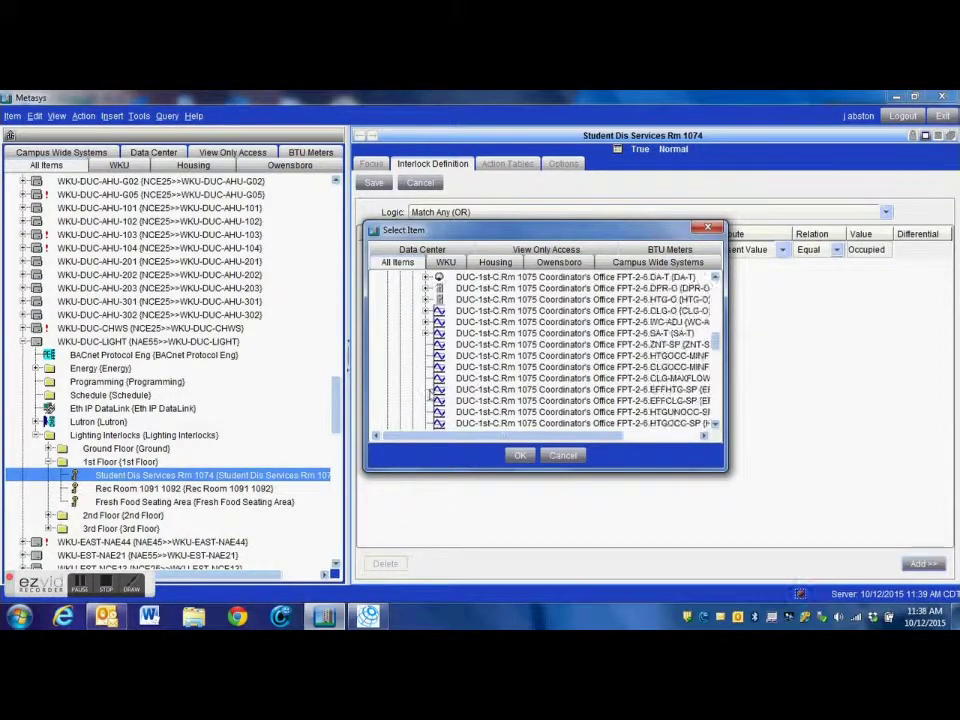
scroll(429, 395, down, 3)
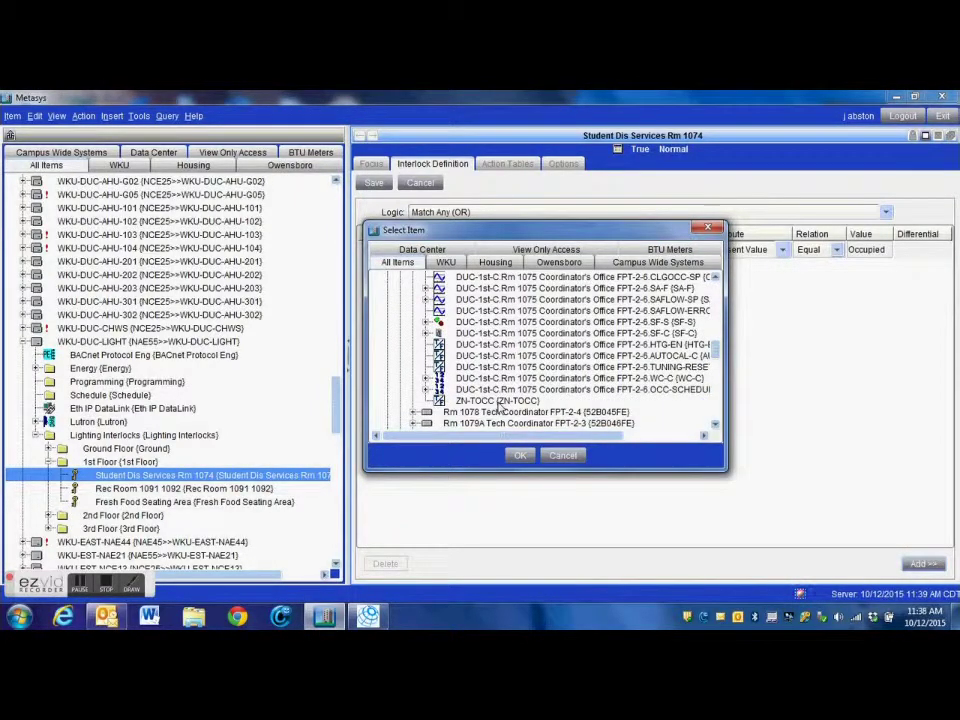
click(519, 456)
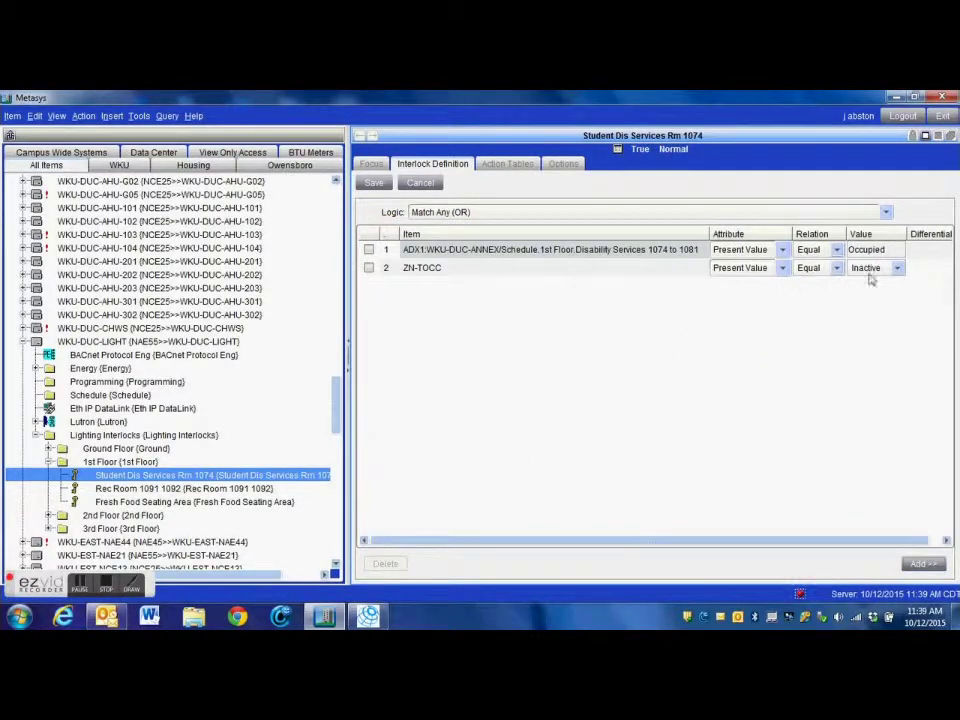
- Set the ZN-TOCC condition to Equal Active, save the interlock, and view its Action Tables
click(897, 268)
click(891, 296)
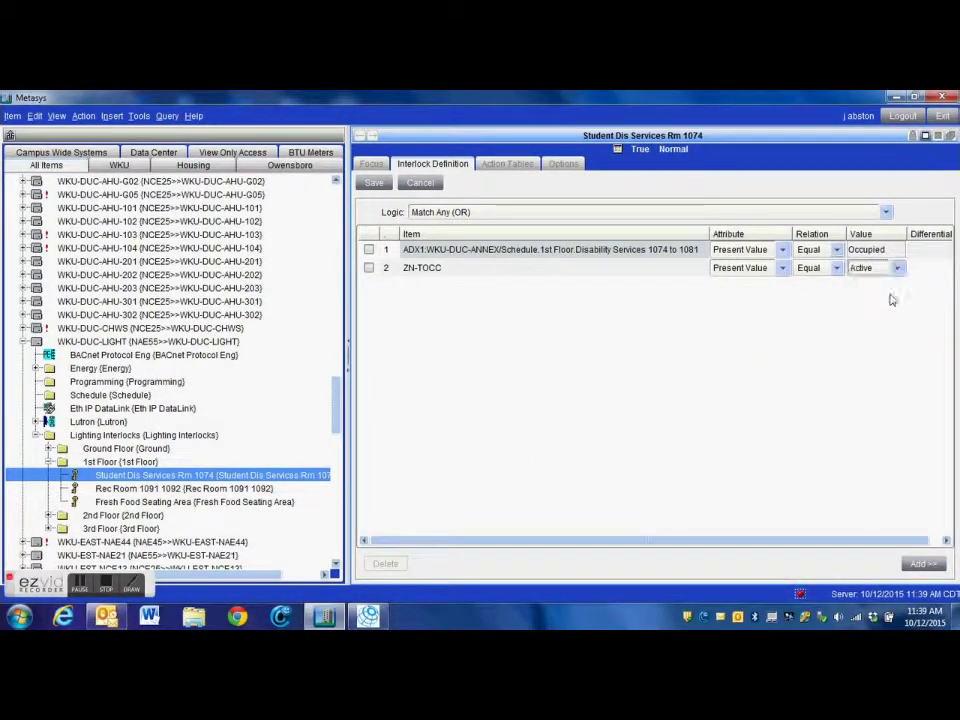
click(374, 185)
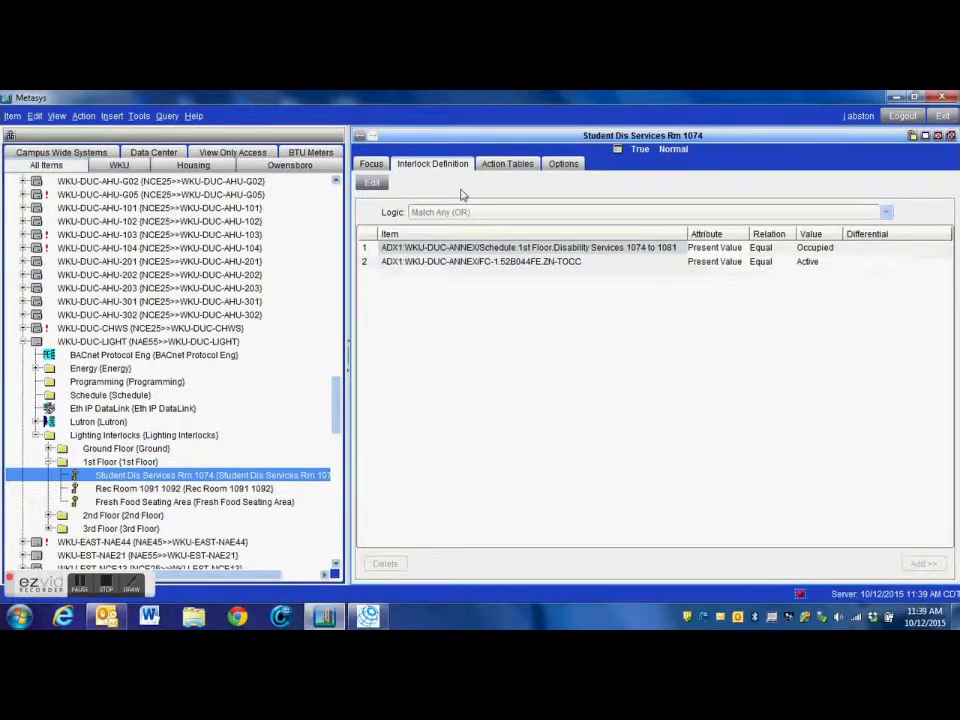
click(503, 165)
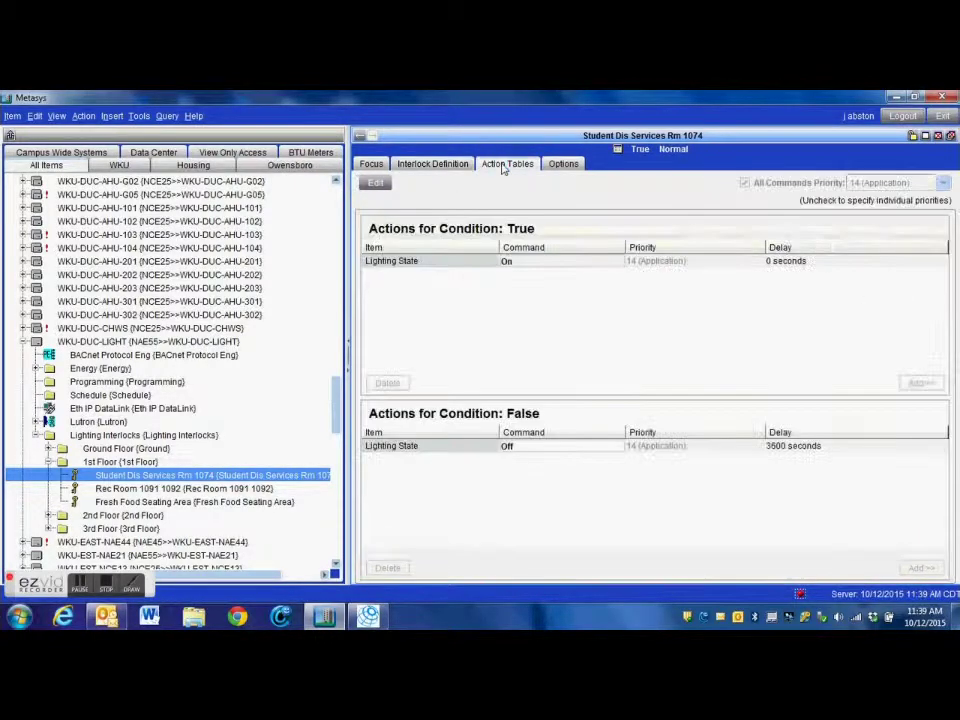
- Check FPT-2-6's ZN-TOCC reads Inactive, then return to the 1074_RECEPTION 1761050 summary
click(360, 138)
click(360, 138)
click(360, 138)
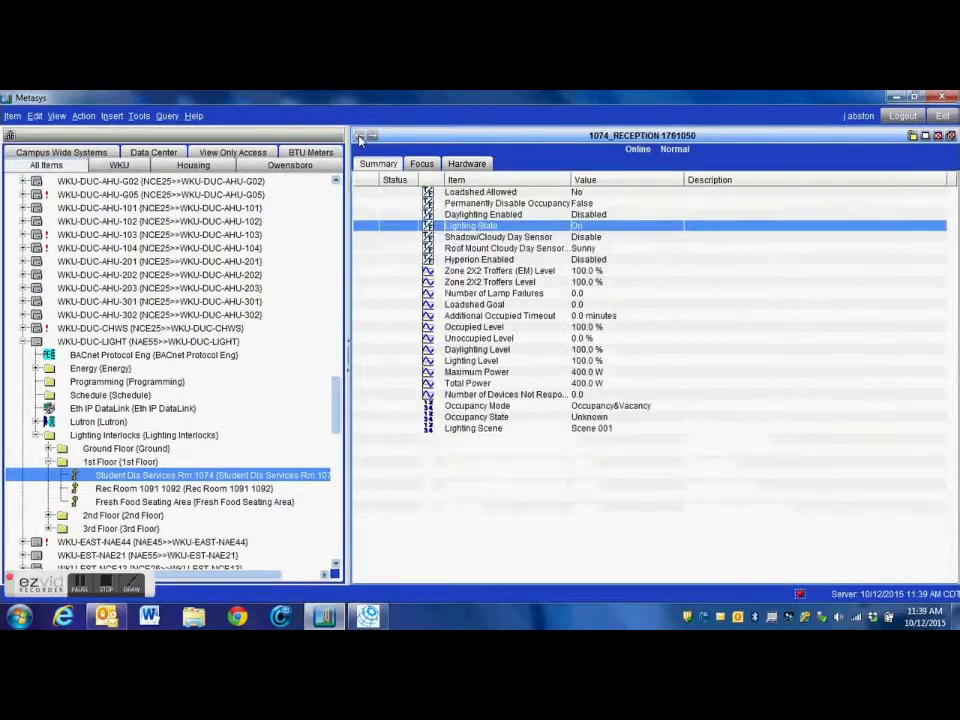
click(360, 138)
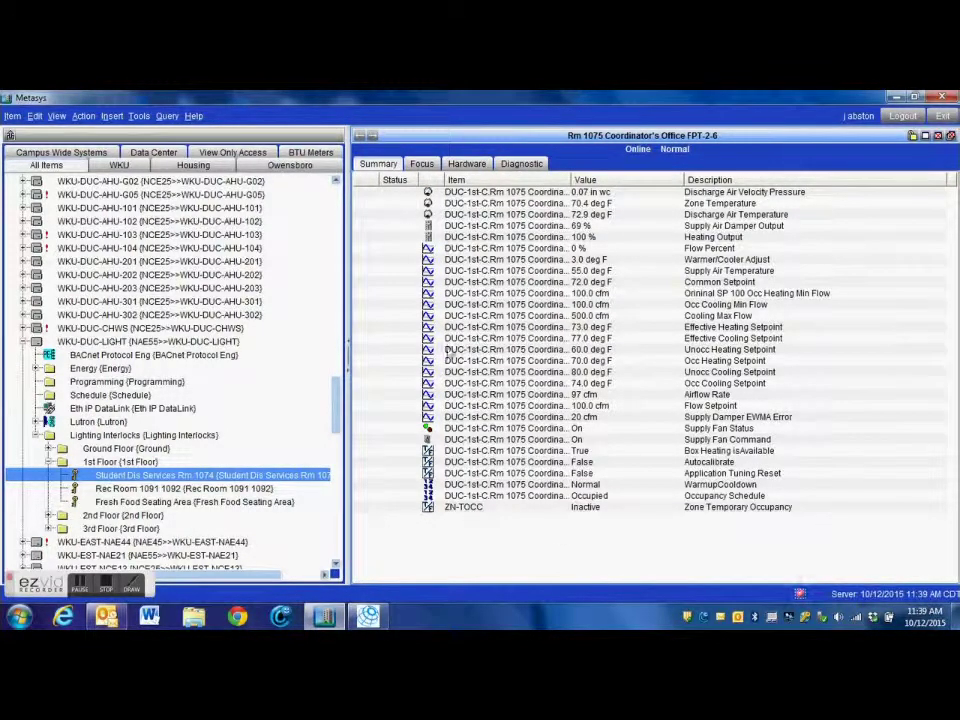
click(578, 512)
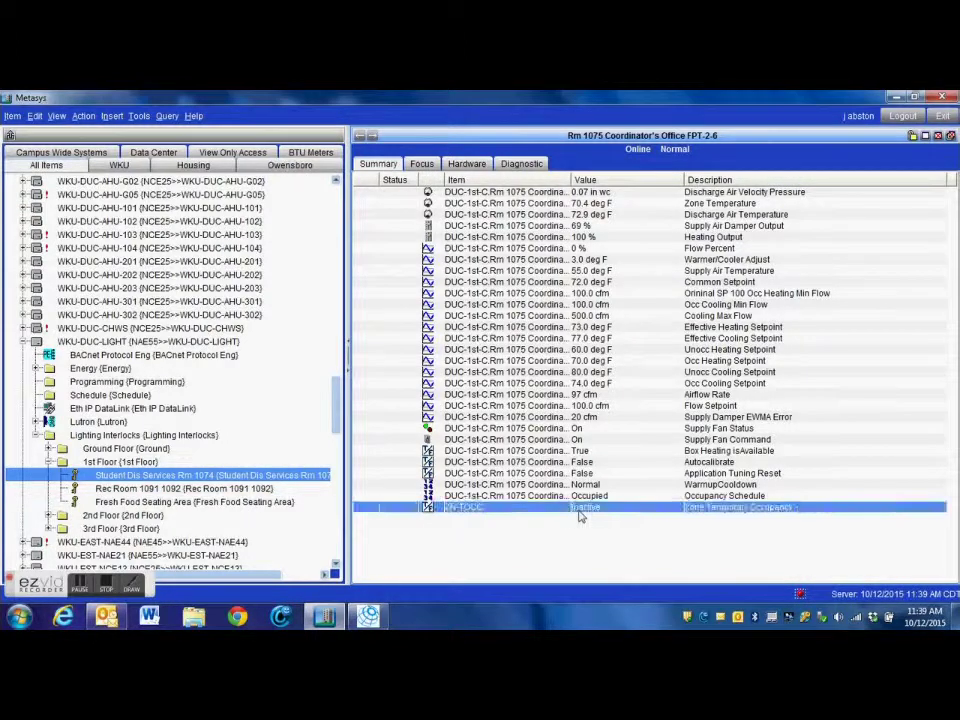
click(361, 137)
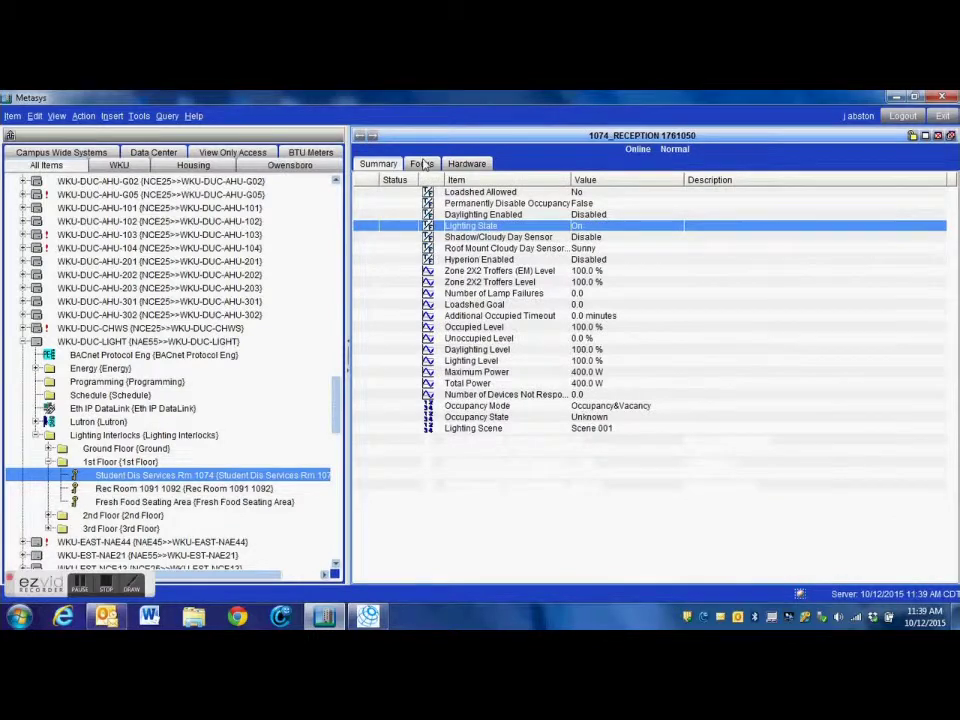